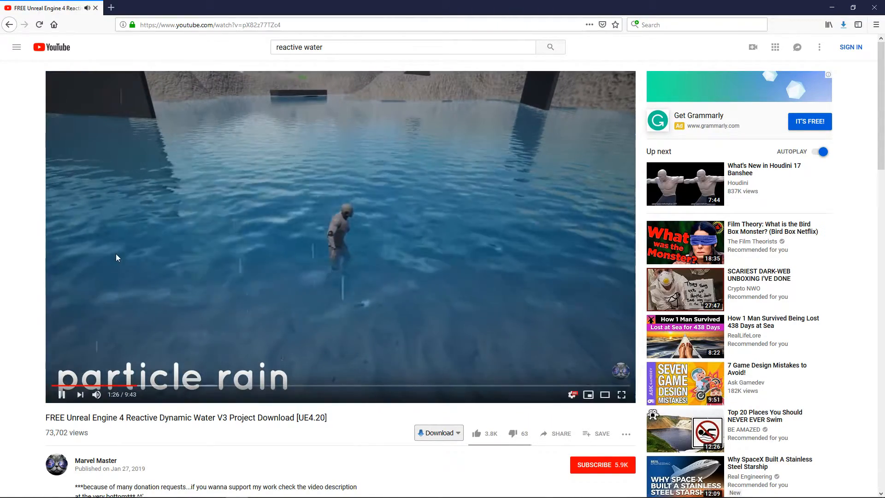
- Pause the reactive dynamic water demo video
{"action": "left_click", "coordinate": [116, 257]}
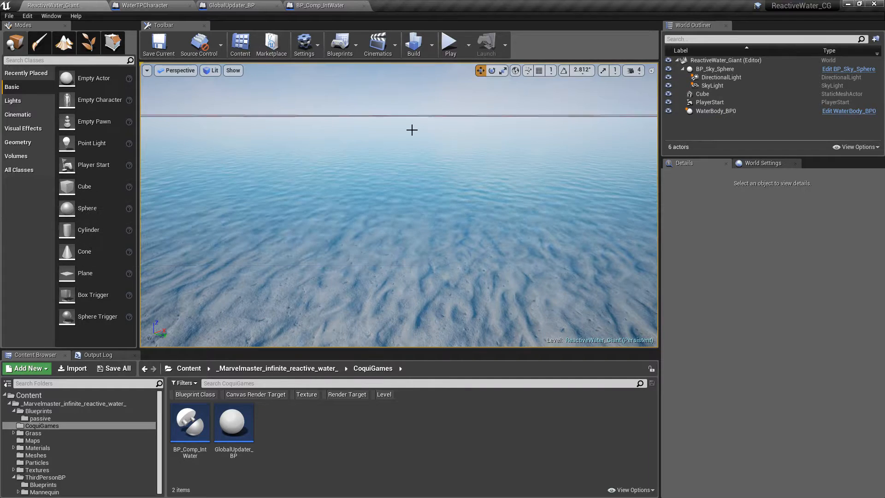
- Switch to Unreal Editor and play-test the ReactiveWater_Giant level, running the character through the water before ending the session
{"action": "right_click_drag", "start_coordinate": [412, 130], "coordinate": [412, 99]}
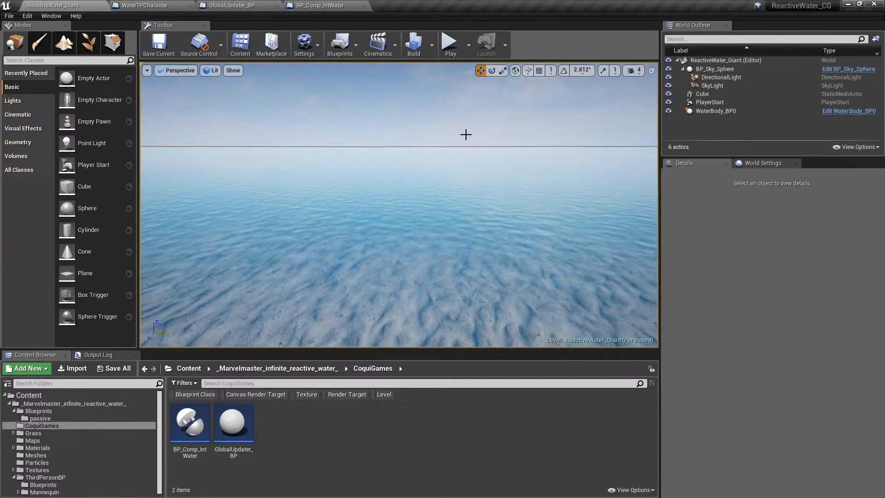
{"action": "right_click_drag", "start_coordinate": [389, 124], "coordinate": [310, 102]}
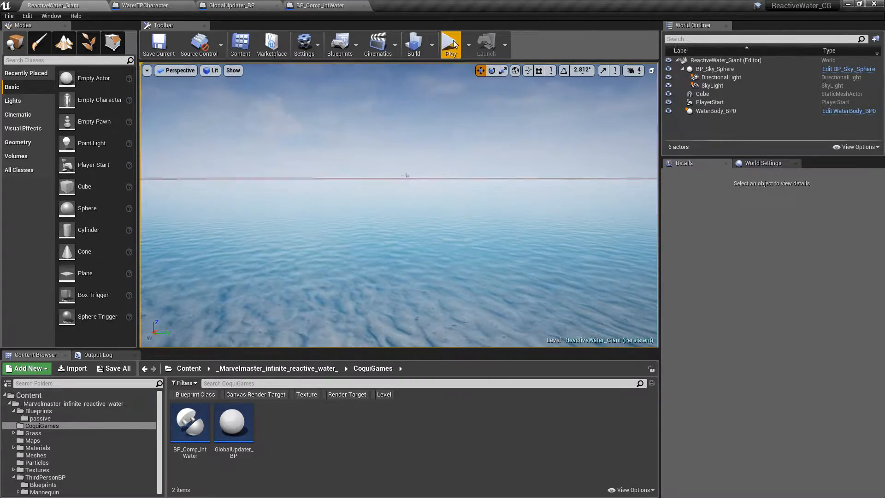
{"action": "left_click", "coordinate": [451, 44]}
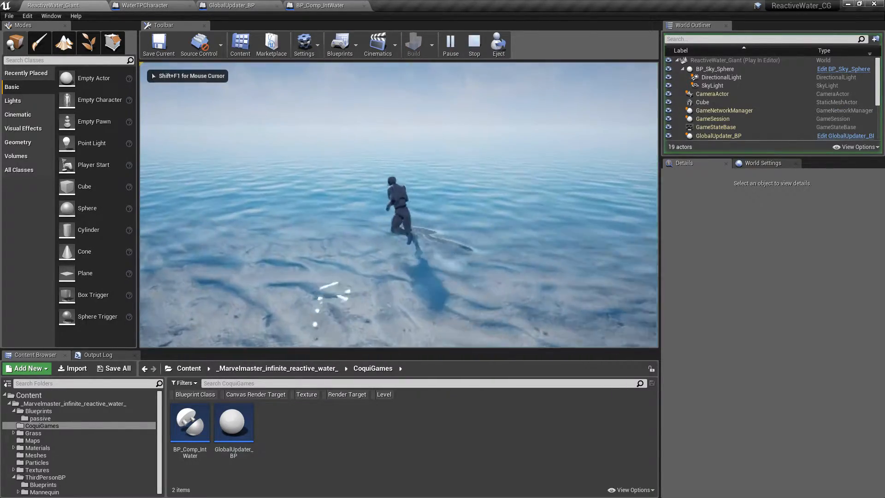
{"action": "key", "text": "w"}
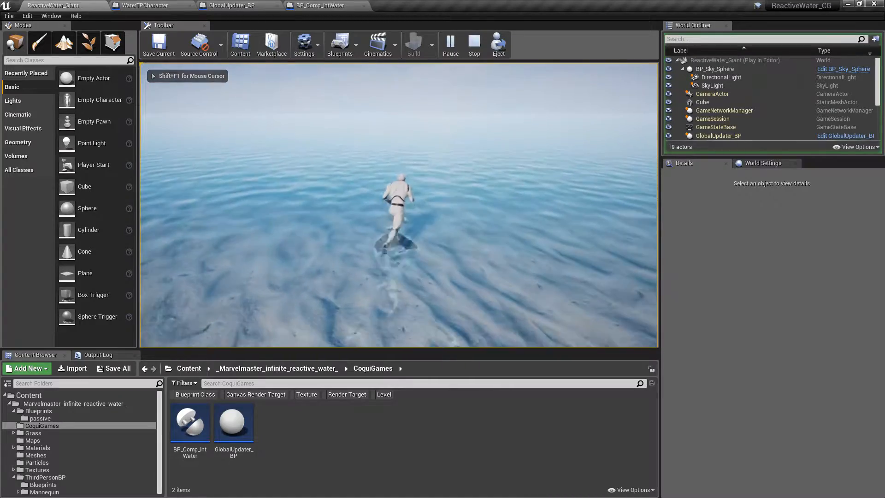
{"action": "key", "text": "w"}
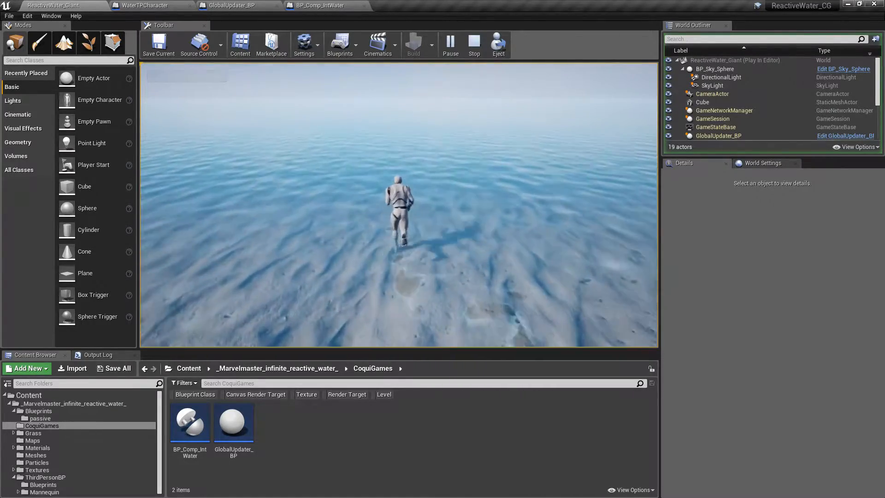
{"action": "key", "text": "w"}
{"action": "key", "text": "Escape"}
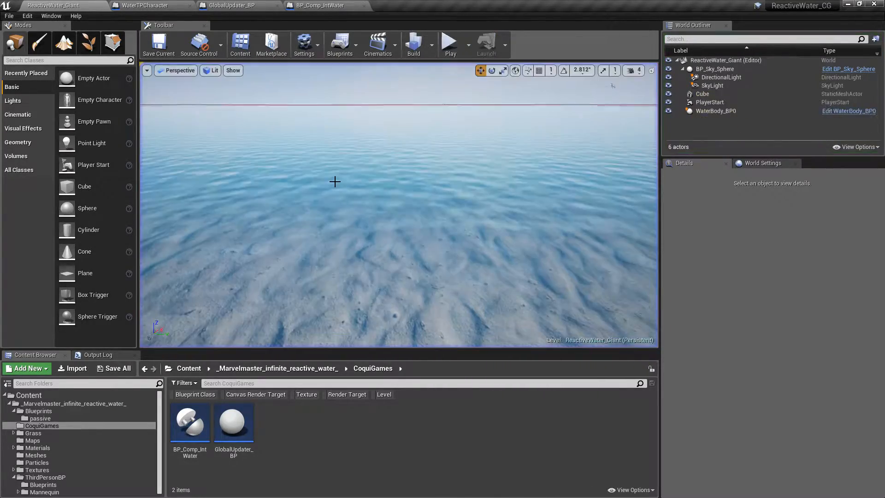
- Open the GlobalUpdater_BP blueprint from the CoquiGames folder of the infinite reactive water content
{"action": "left_click", "coordinate": [73, 403]}
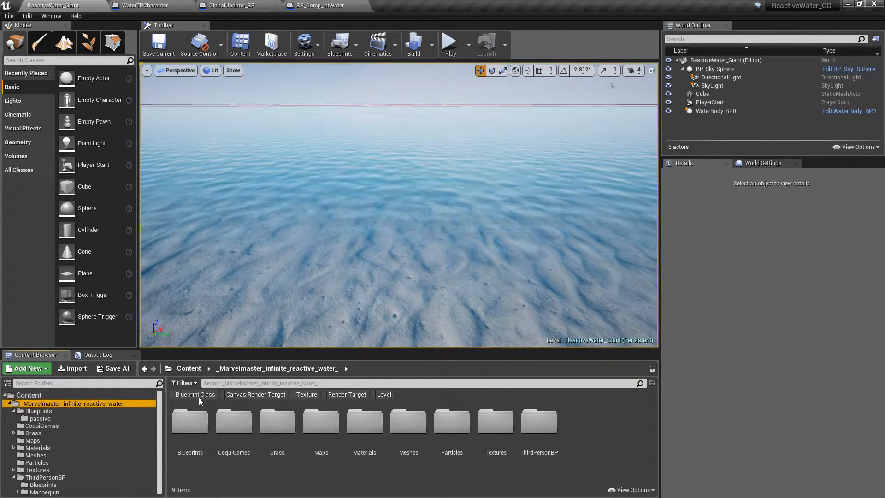
{"action": "double_click", "coordinate": [229, 438]}
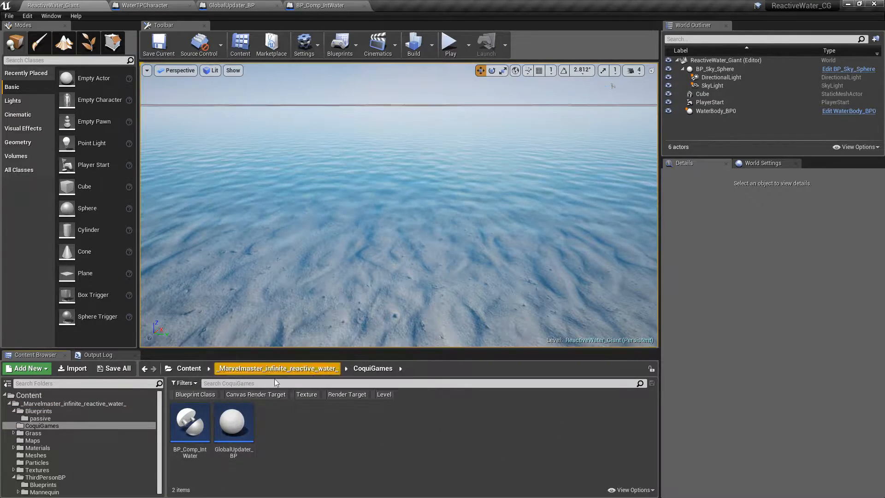
{"action": "left_click", "coordinate": [243, 425]}
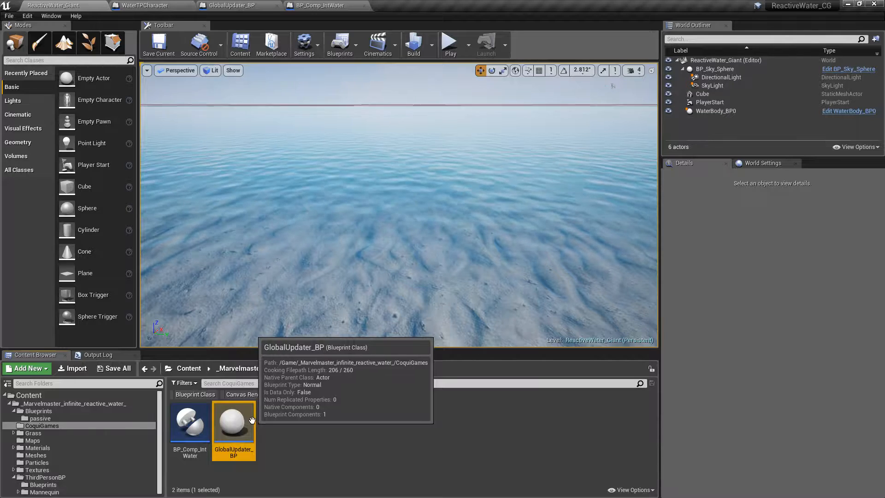
{"action": "double_click", "coordinate": [251, 420]}
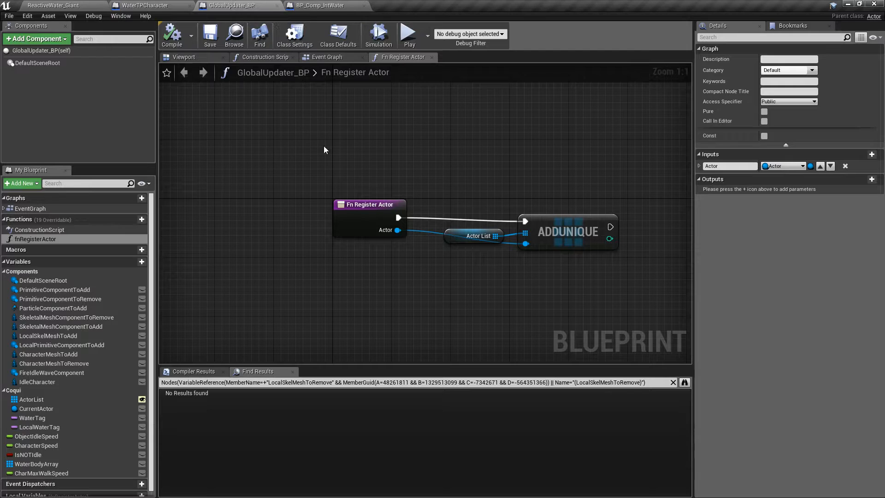
- Examine the GlobalUpdater_BP event graph's water-tag update and scene capture sections, and return to the ReactiveWater_Giant level
{"action": "left_click", "coordinate": [336, 57]}
{"action": "right_click_drag", "start_coordinate": [352, 147], "coordinate": [375, 199]}
{"action": "right_click_drag", "start_coordinate": [556, 168], "coordinate": [522, 204]}
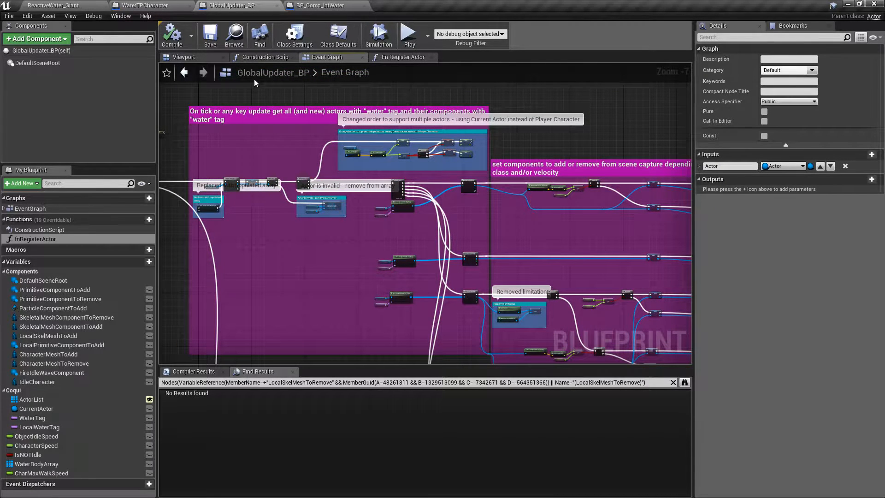
{"action": "left_click", "coordinate": [45, 4]}
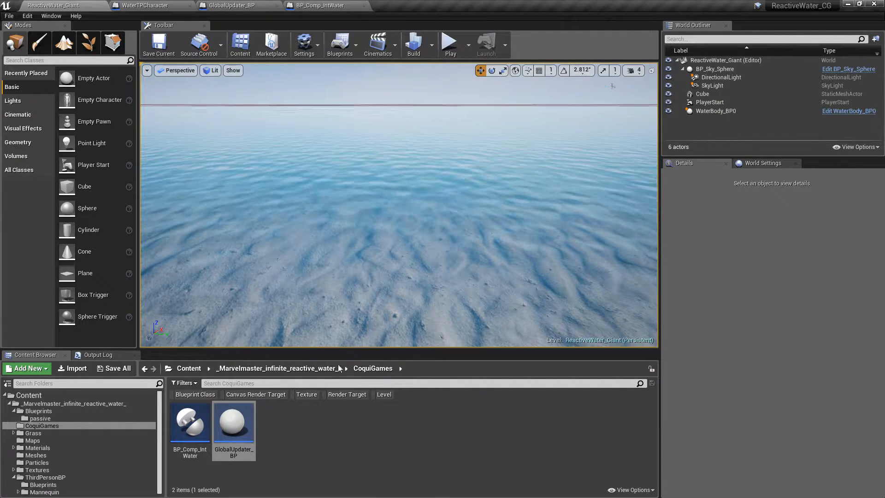
- Place a basic cube in the water and play-test the level by running the character around it
{"action": "mouse_move", "coordinate": [187, 430]}
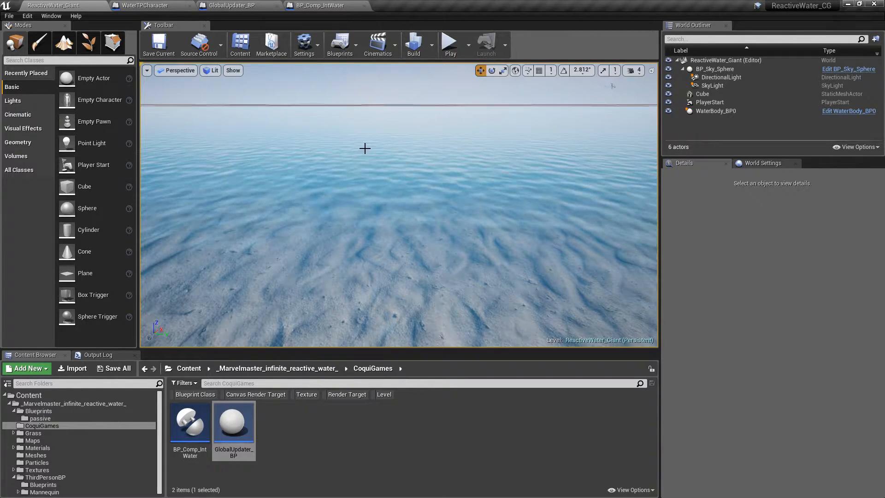
{"action": "left_click_drag", "start_coordinate": [84, 186], "coordinate": [377, 216]}
{"action": "key", "text": "alt+p"}
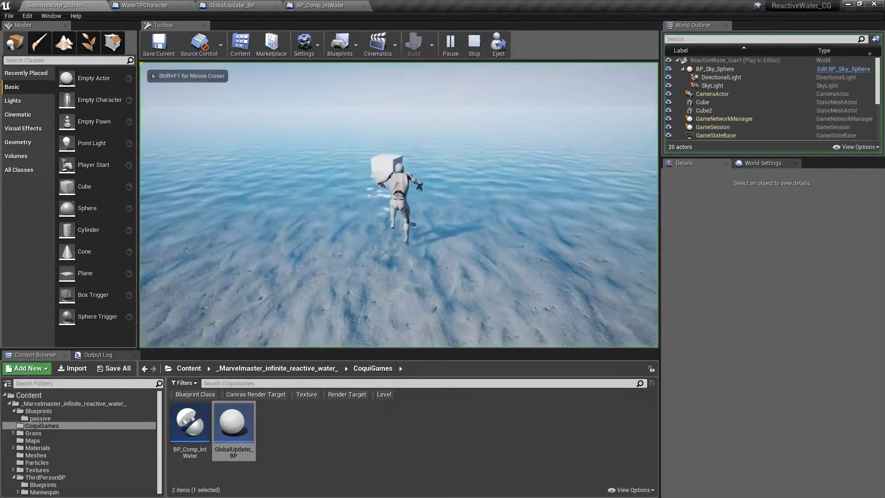
{"action": "key", "text": "w"}
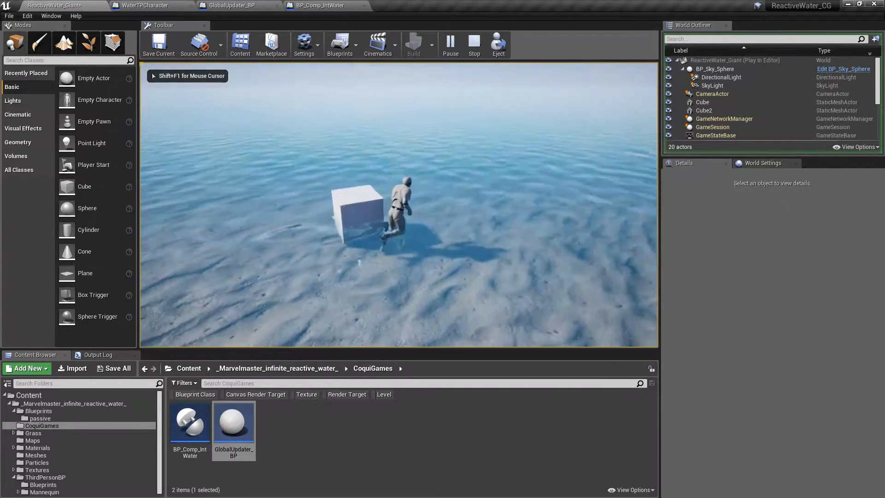
{"action": "key", "text": "w"}
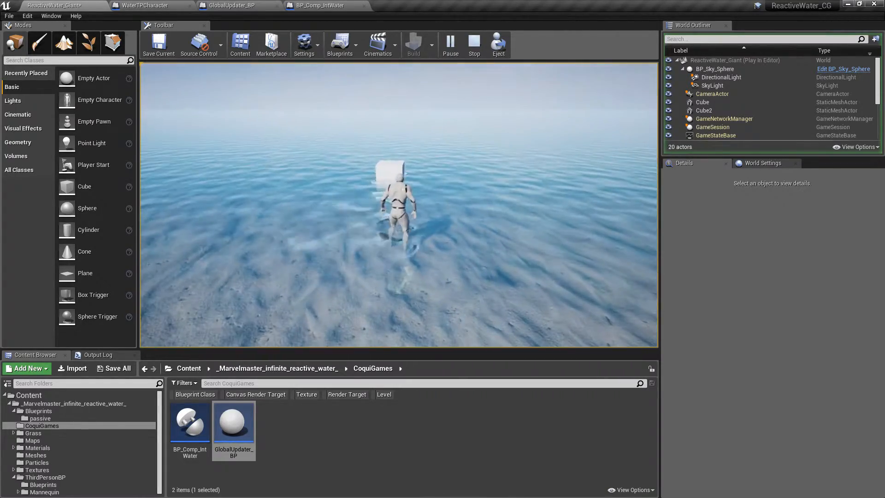
{"action": "key", "text": "Escape"}
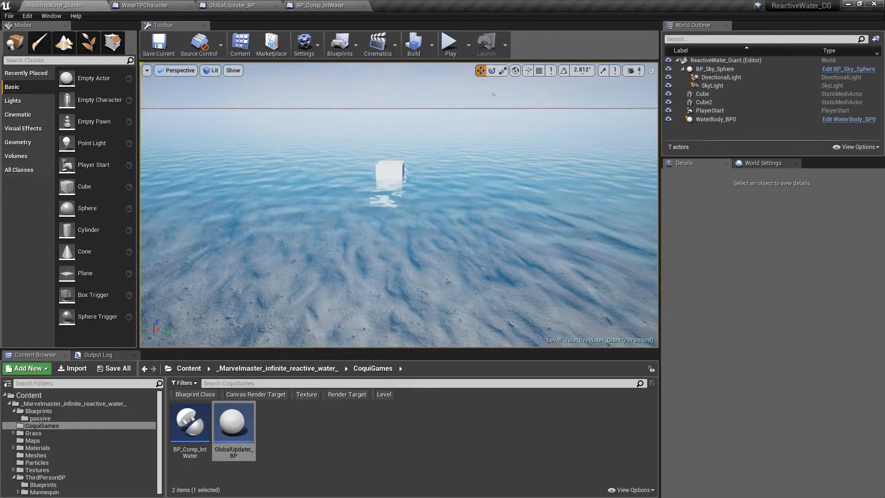
- Add the BP_Comp_IntWater component to the newly placed cube
{"action": "left_click", "coordinate": [393, 169]}
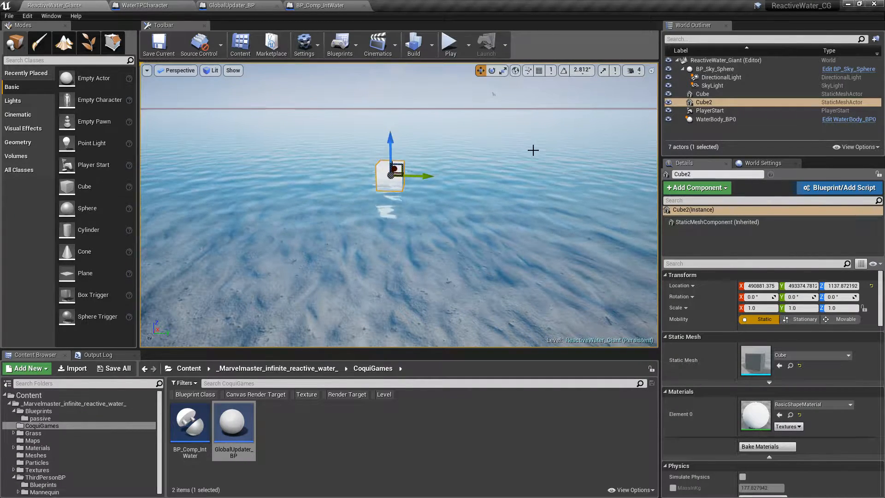
{"action": "left_click", "coordinate": [679, 189]}
{"action": "type", "text": "comp"}
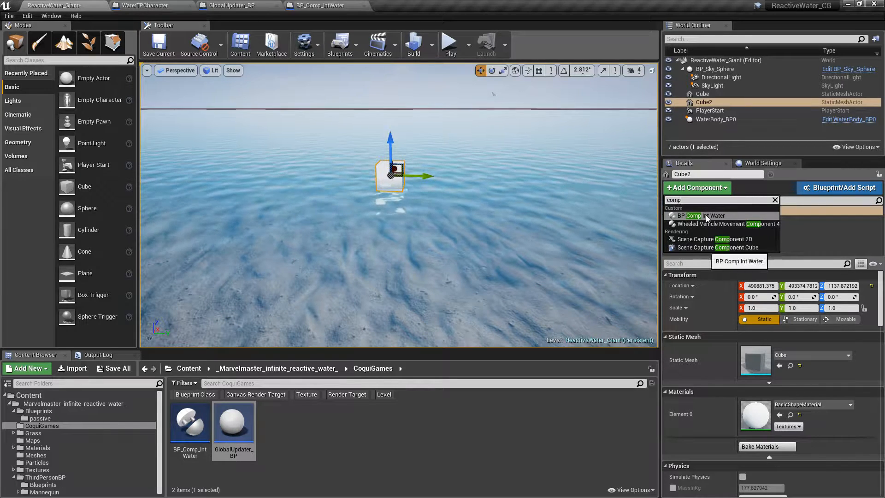
{"action": "left_click", "coordinate": [692, 216]}
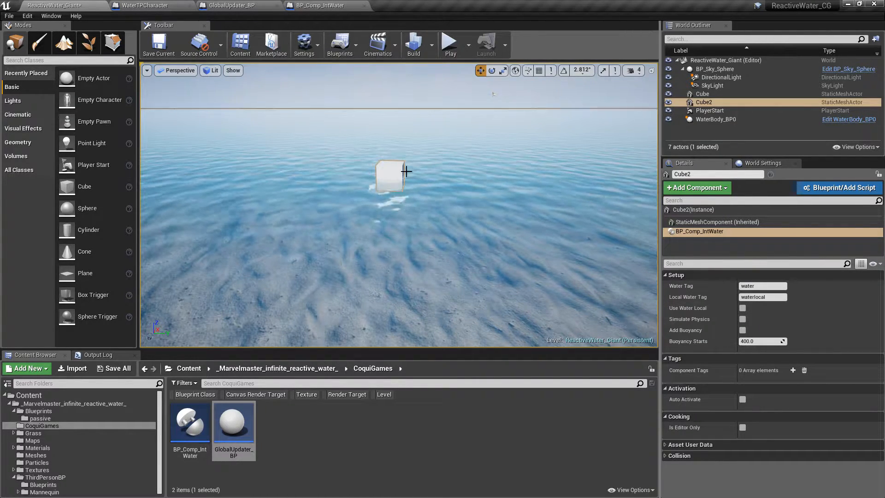
- Enable Simulate Physics on the cube's BP_Comp_IntWater component and set the cube's mobility to Movable
{"action": "left_click", "coordinate": [742, 319]}
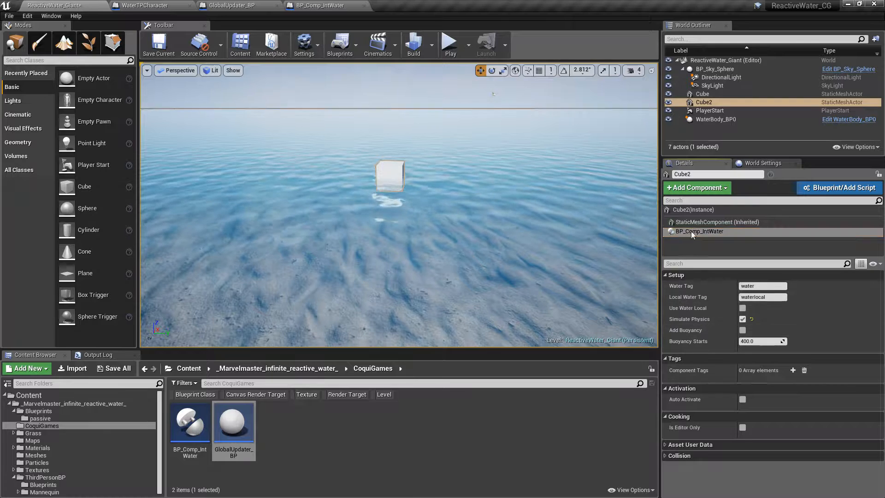
{"action": "left_click", "coordinate": [691, 210]}
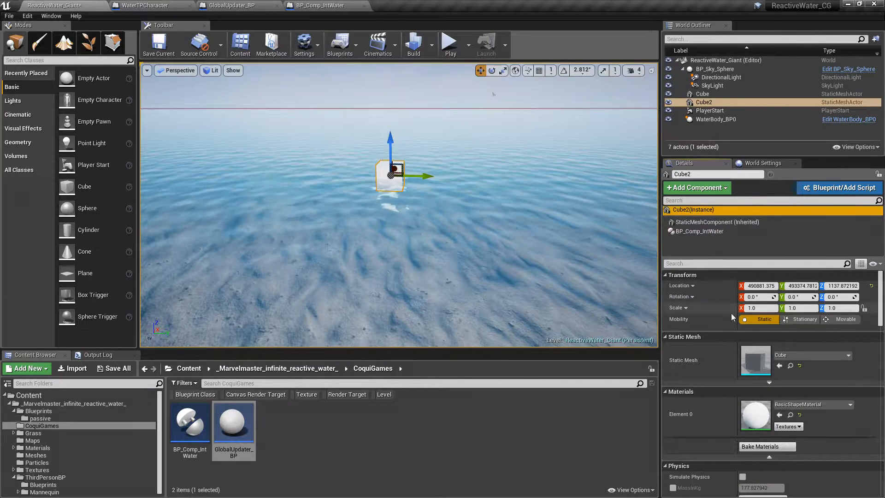
{"action": "left_click", "coordinate": [835, 320]}
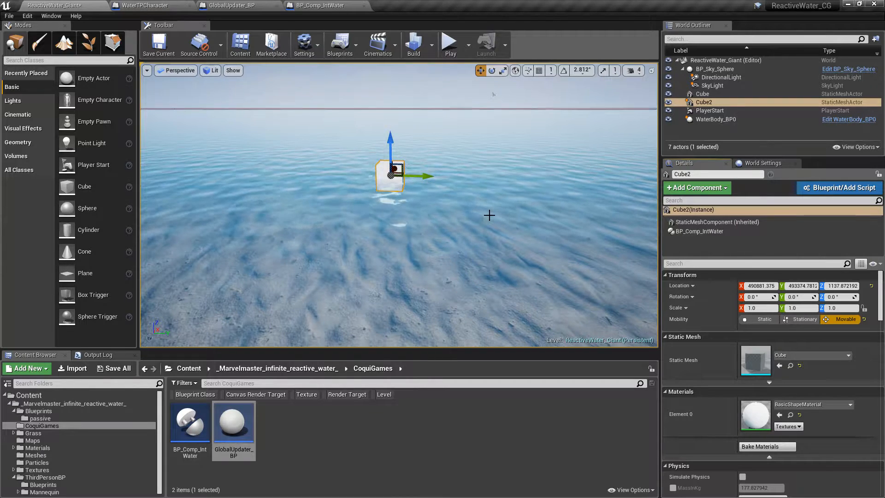
- Play-test the level, running the character into and around the physics-enabled cube to check its interaction with the water
{"action": "left_click", "coordinate": [450, 43]}
{"action": "key", "text": "w"}
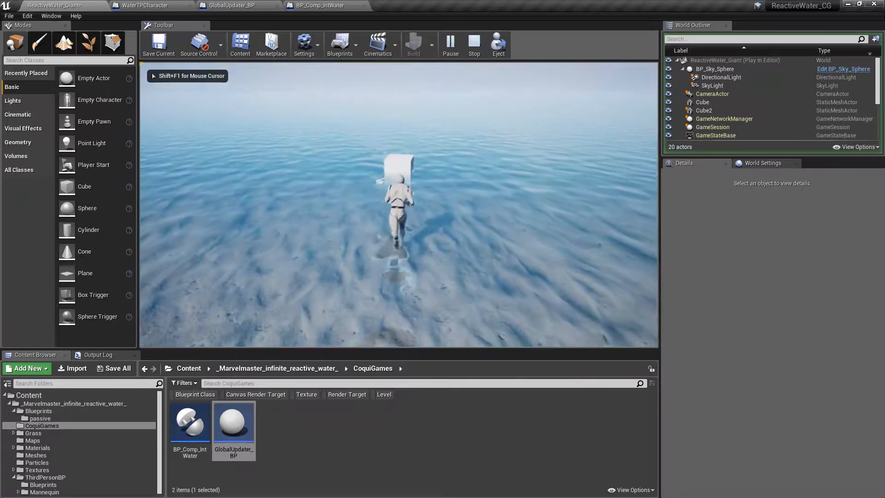
{"action": "key", "text": "w"}
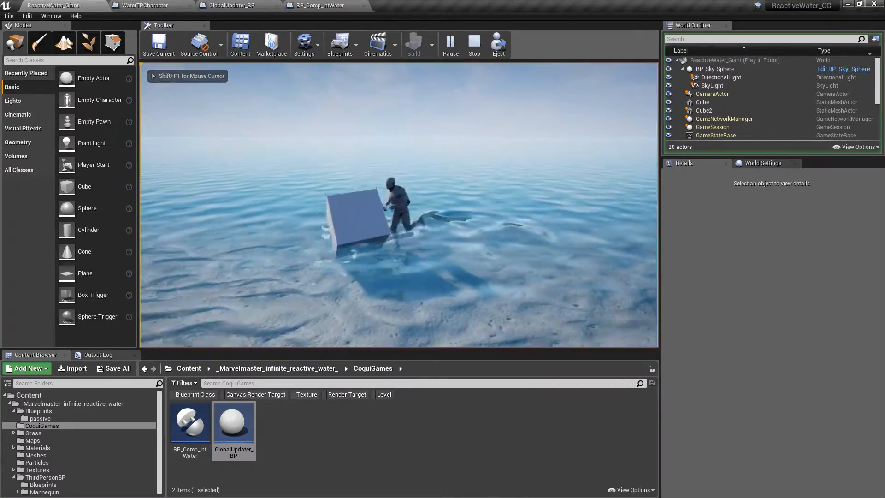
{"action": "key", "text": "a"}
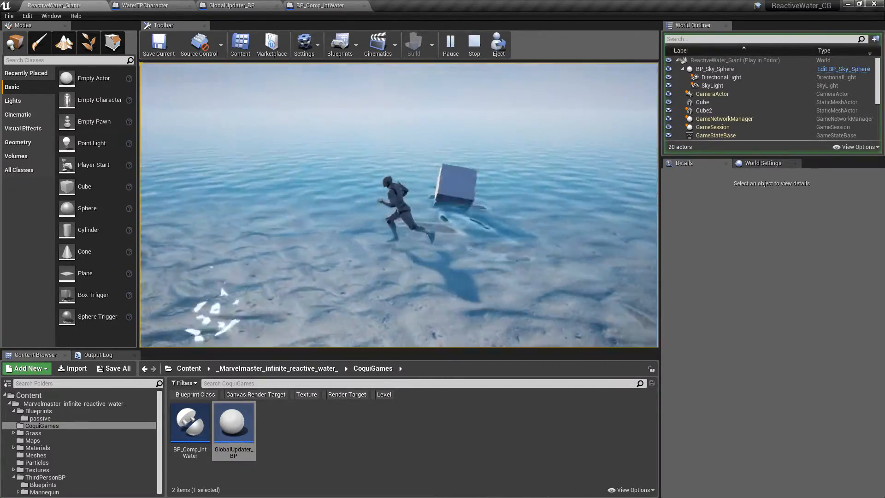
{"action": "key", "text": "w"}
{"action": "key", "text": "w"}
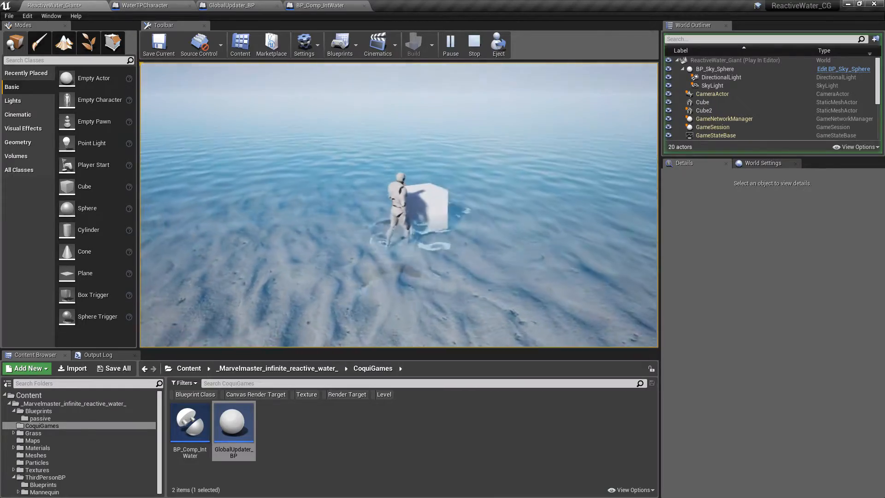
{"action": "key", "text": "d"}
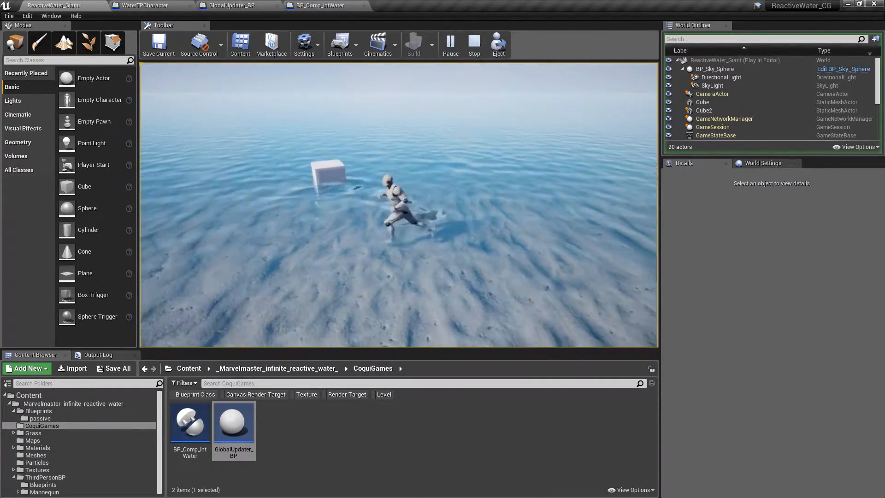
{"action": "key", "text": "w"}
{"action": "key", "text": "a"}
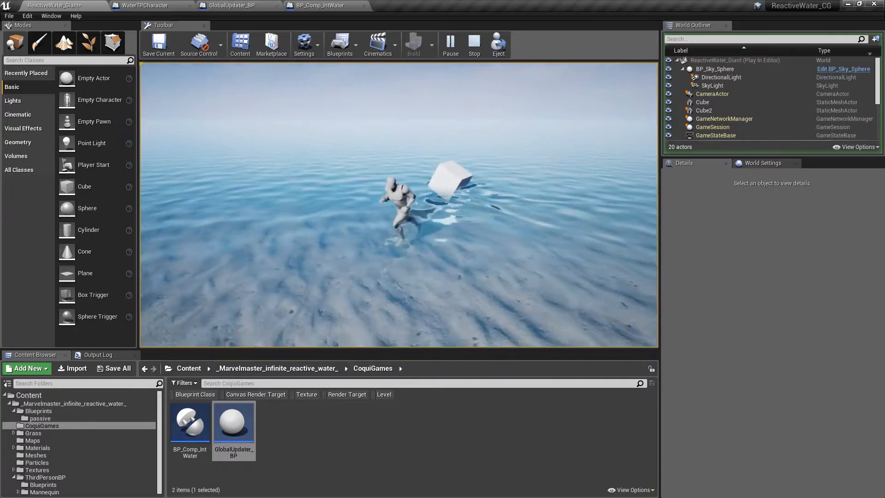
{"action": "key", "text": "w"}
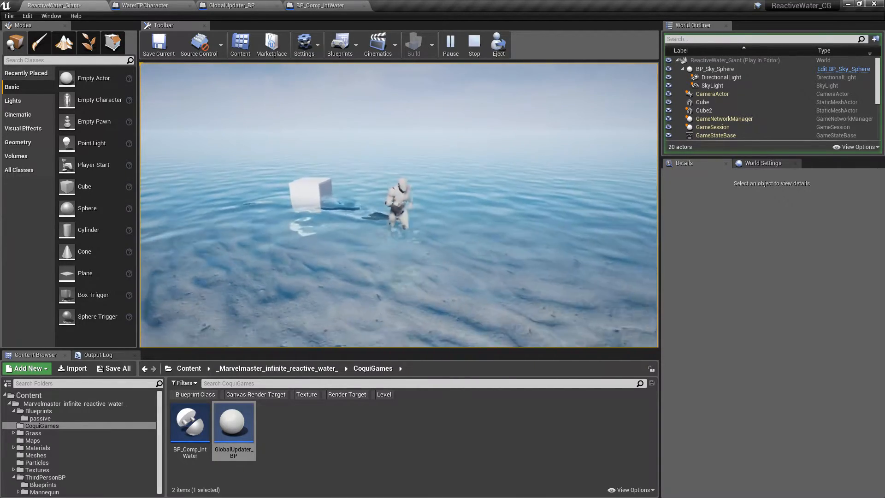
{"action": "key", "text": "Escape"}
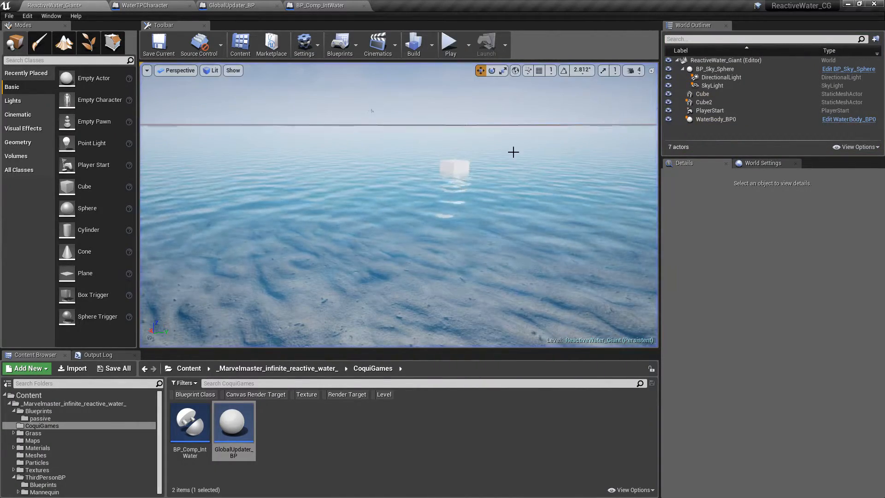
- Duplicate the physics-enabled cube, position the copy above the water and set its scale to 5.0, 5.0, 0.1
{"action": "left_click", "coordinate": [446, 163]}
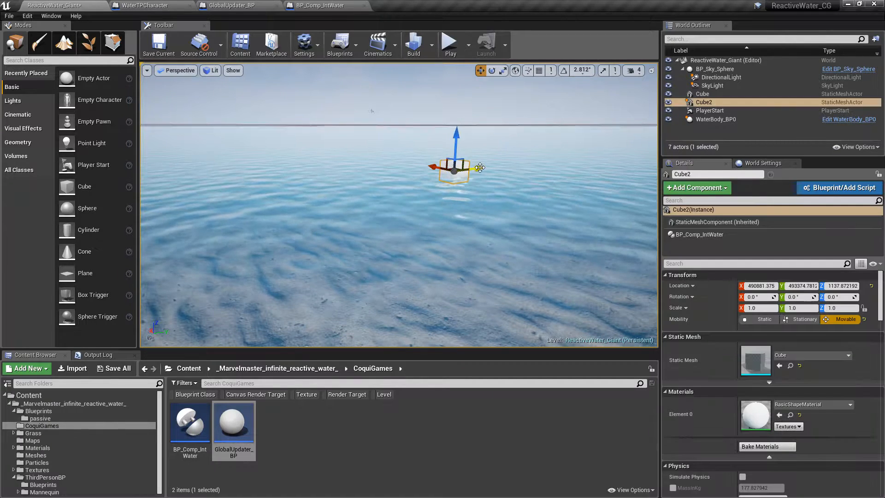
{"action": "left_click_drag", "start_coordinate": [480, 167], "coordinate": [384, 189], "text": "alt"}
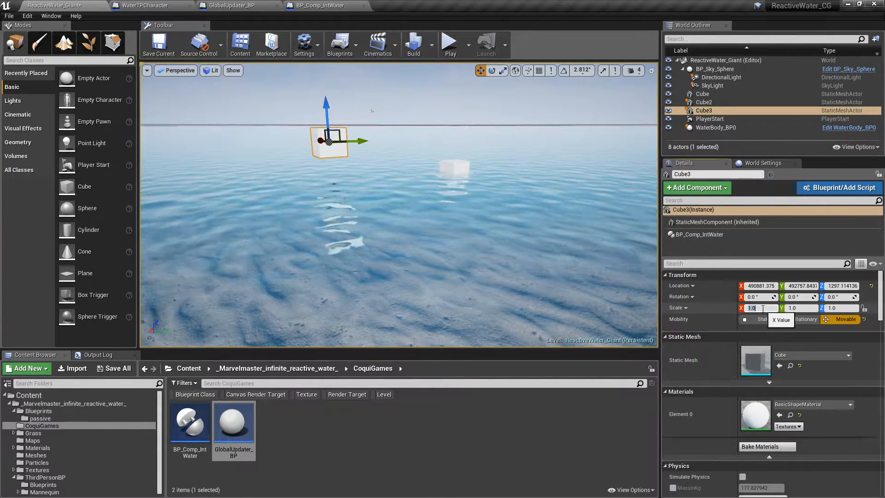
{"action": "type", "text": "5"}
{"action": "key", "text": "Tab"}
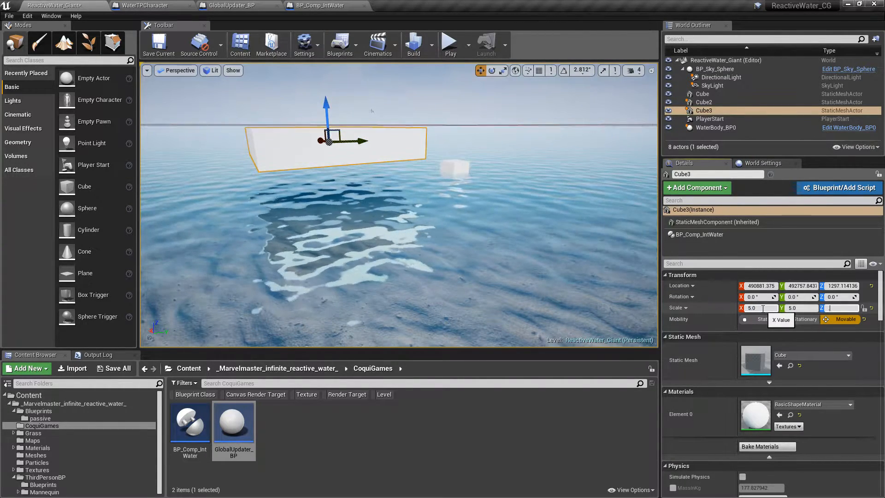
{"action": "type", "text": "0.1"}
{"action": "key", "text": "Return"}
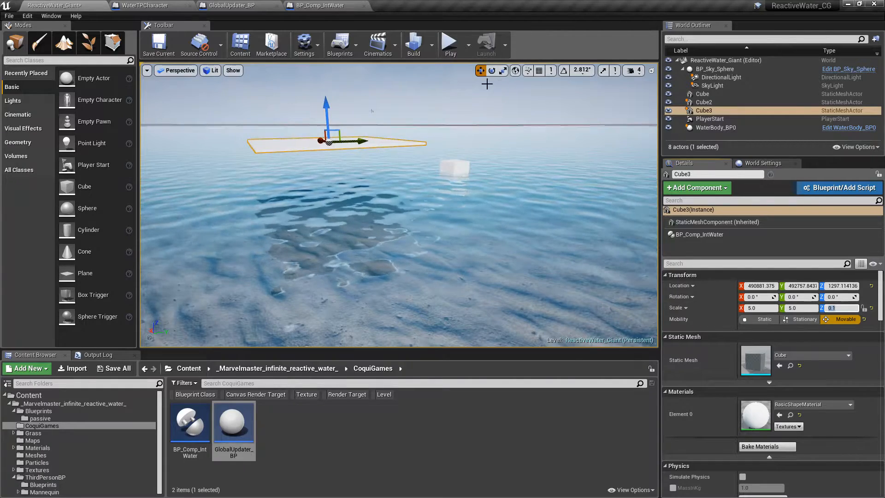
- Briefly play-test the level with the flat slab, and enable Add Buoyancy on the slab's BP_Comp_IntWater component
{"action": "left_click", "coordinate": [451, 44]}
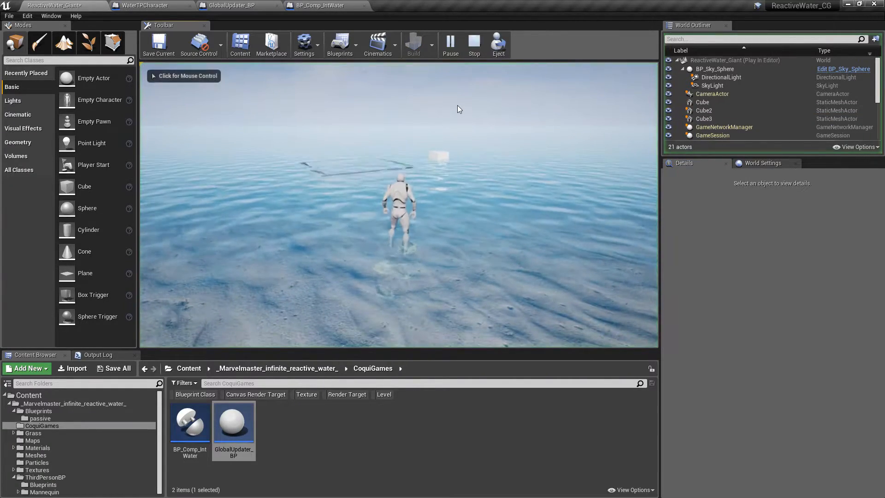
{"action": "key", "text": "Escape"}
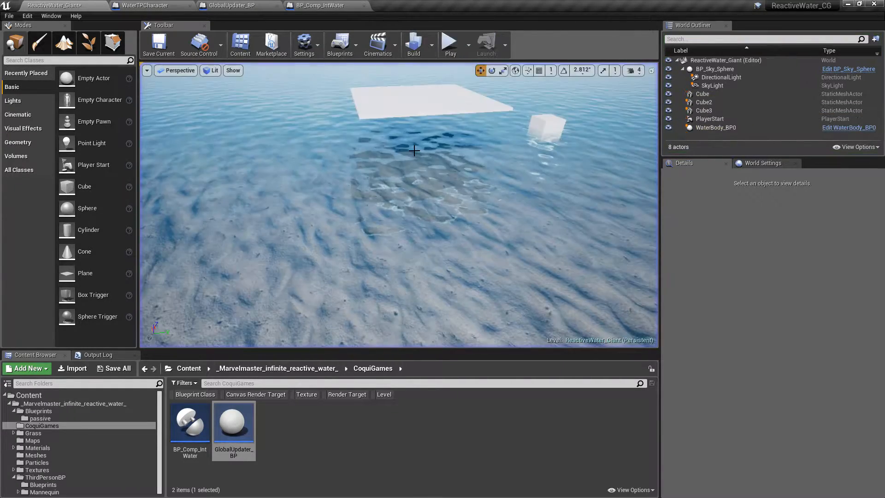
{"action": "left_click", "coordinate": [431, 101]}
{"action": "left_click", "coordinate": [687, 236]}
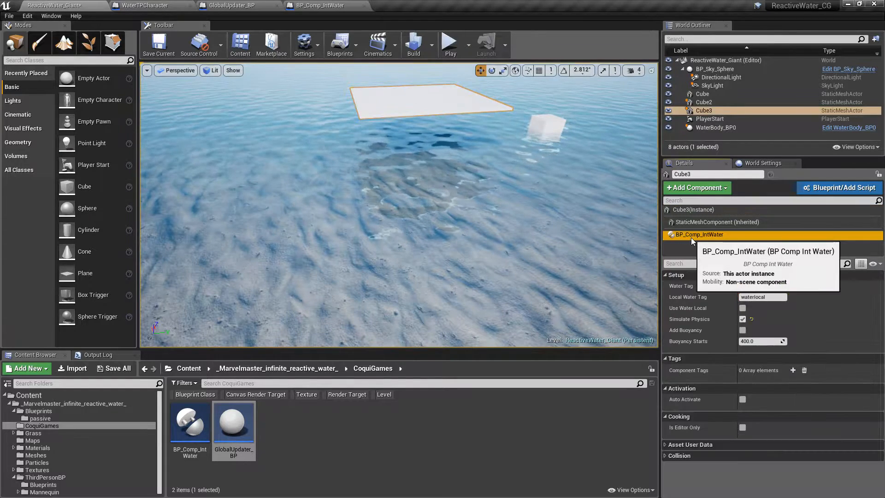
{"action": "left_click", "coordinate": [742, 330]}
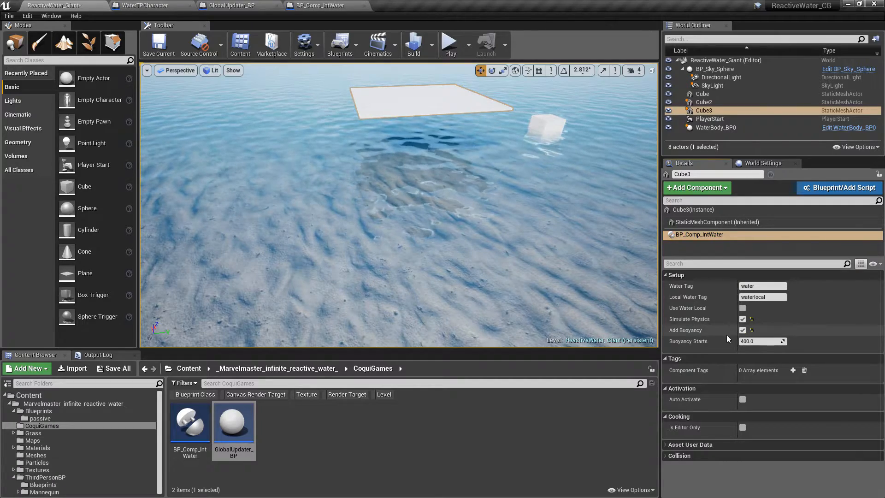
- Play-test the level in full screen, running the character around the buoyant slab to check how it floats
{"action": "left_click", "coordinate": [447, 42]}
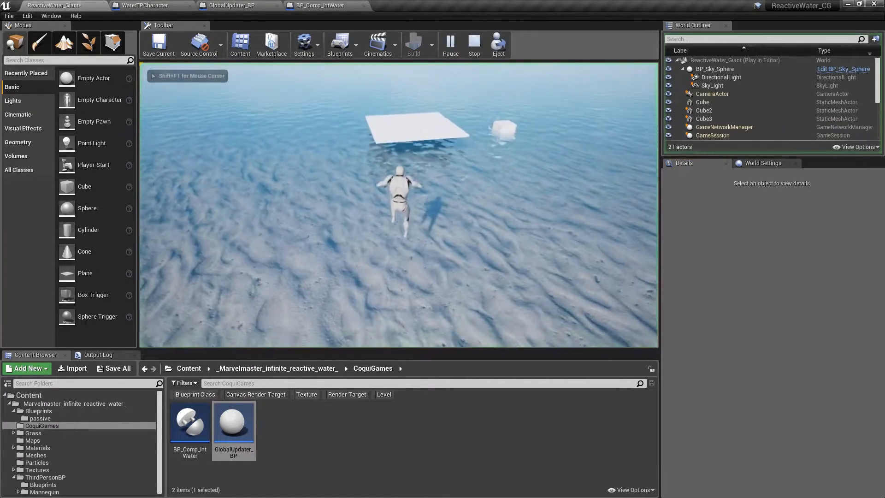
{"action": "key", "text": "w"}
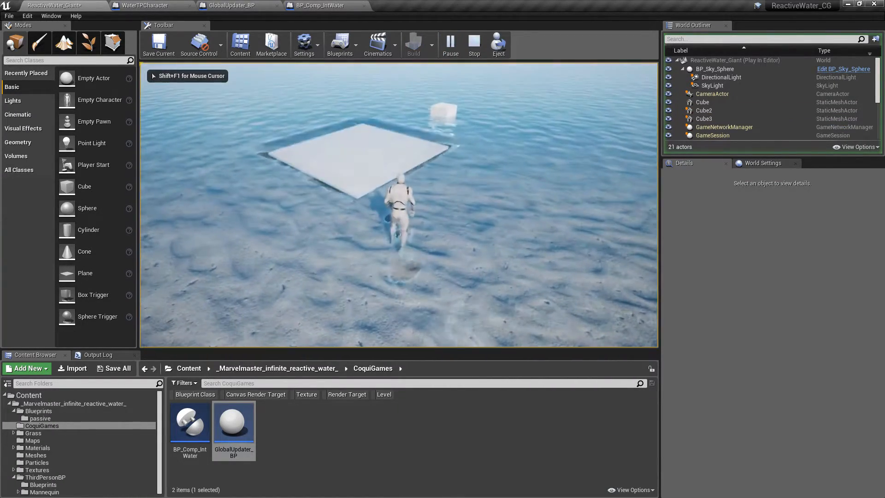
{"action": "key", "text": "F11"}
{"action": "key", "text": "a"}
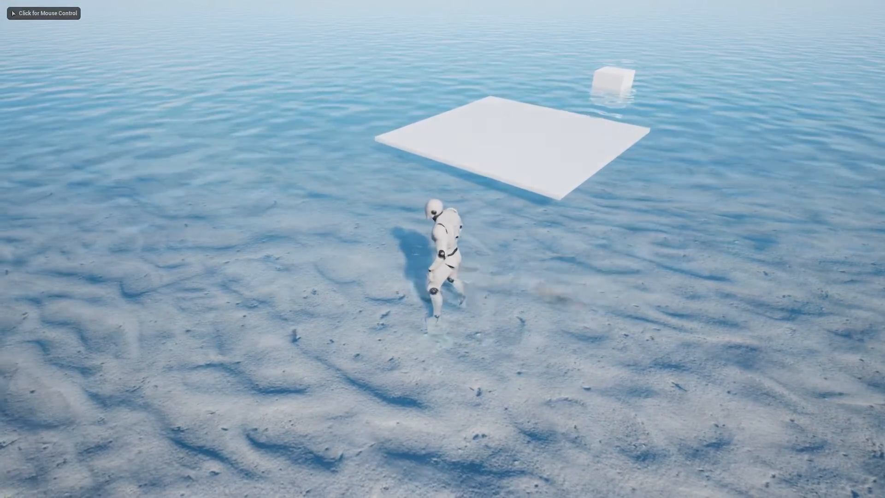
{"action": "left_click", "coordinate": [443, 249]}
{"action": "key", "text": "a"}
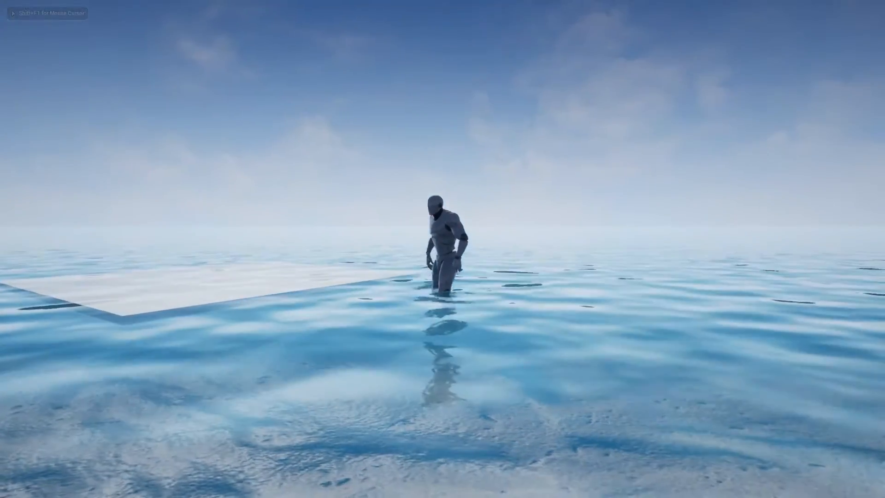
{"action": "key", "text": "Escape"}
{"action": "key", "text": "F11"}
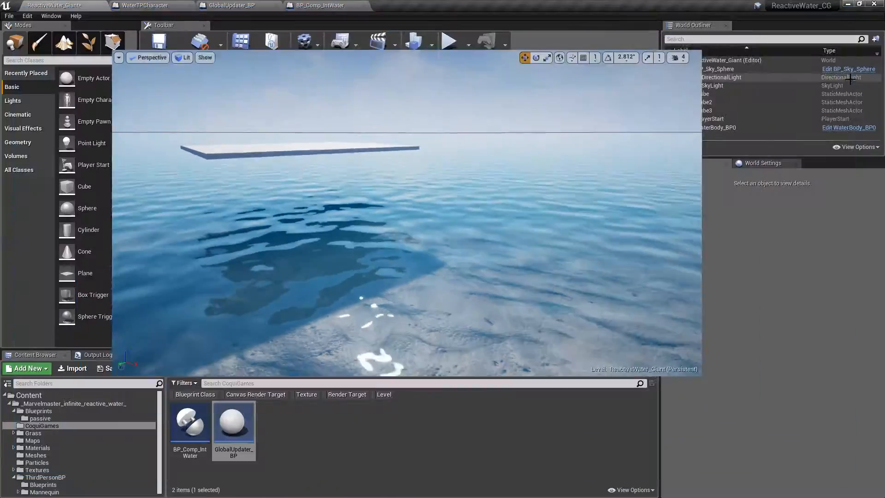
- Set Buoyancy Starts to 200 on the slab's BP_Comp_IntWater component and play-test the level
{"action": "left_click", "coordinate": [377, 146]}
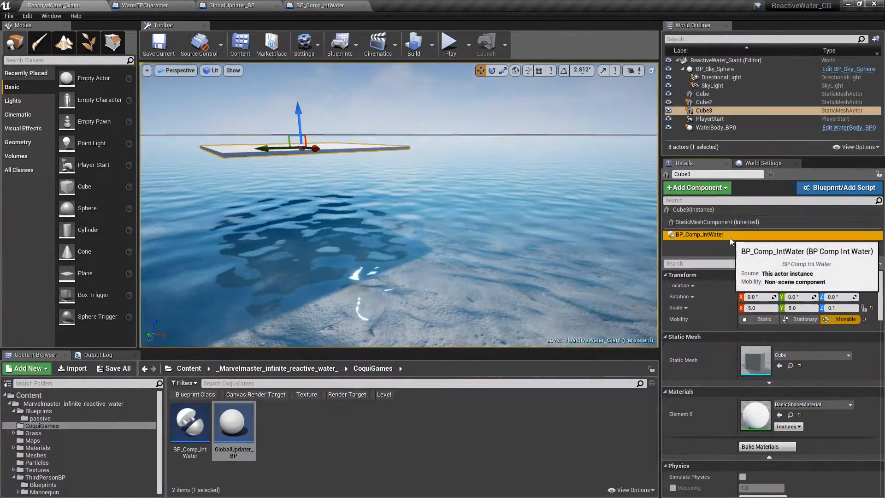
{"action": "left_click", "coordinate": [730, 235]}
{"action": "left_click", "coordinate": [761, 341]}
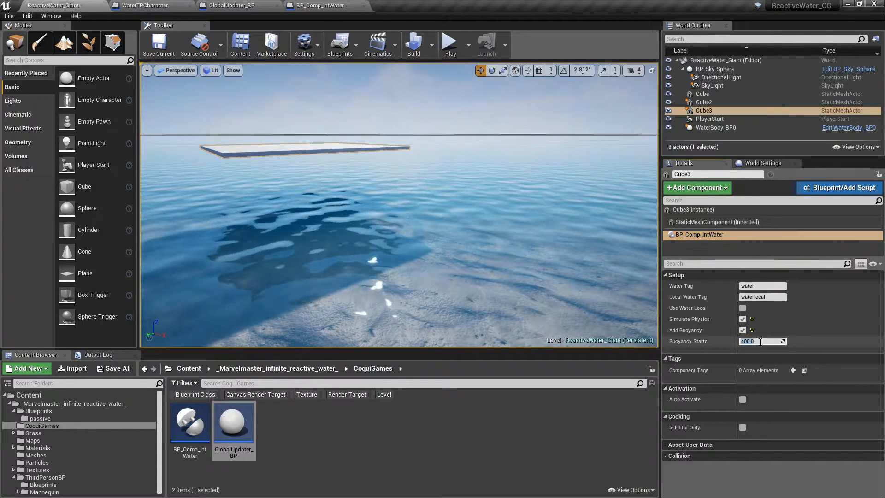
{"action": "key", "text": "Return"}
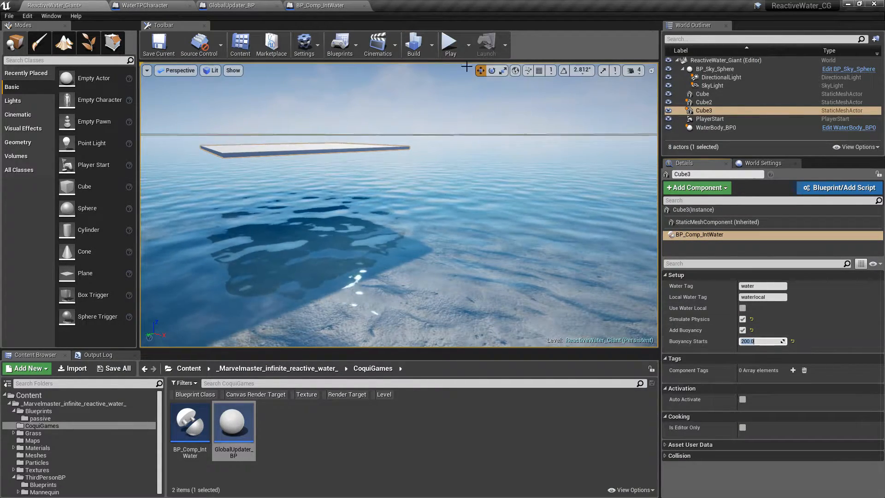
{"action": "left_click", "coordinate": [450, 42]}
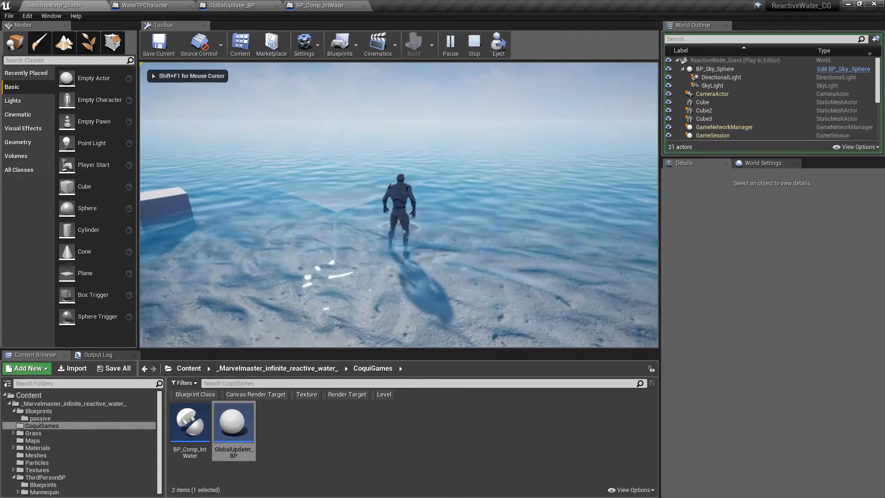
{"action": "key", "text": "Escape"}
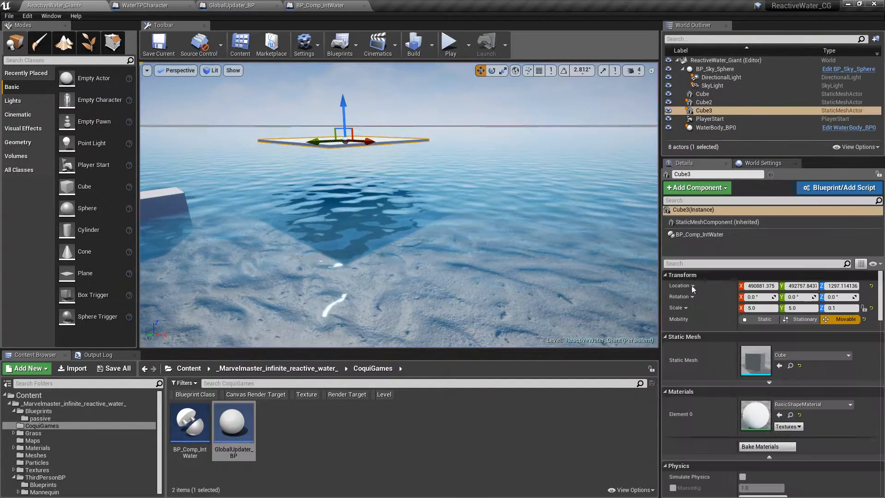
- Set Buoyancy Starts to 500 on the slab's BP_Comp_IntWater component and play-test how it floats
{"action": "left_click", "coordinate": [712, 236]}
{"action": "left_click", "coordinate": [761, 341]}
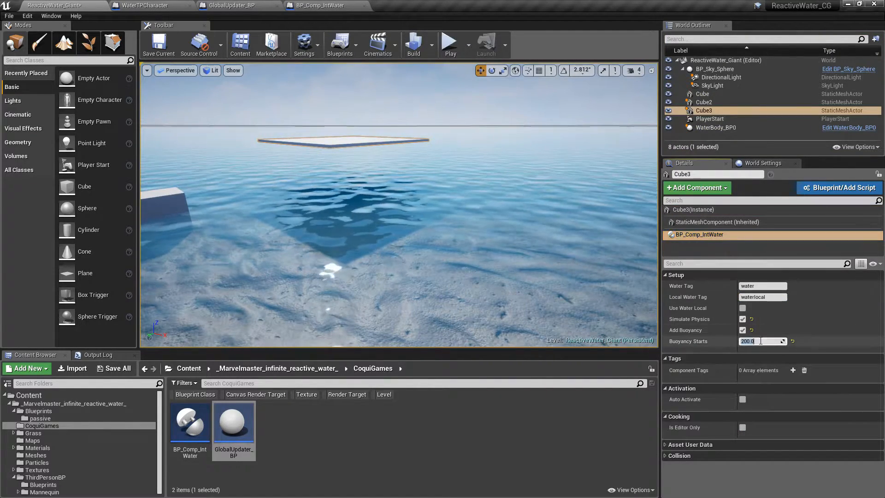
{"action": "type", "text": "500"}
{"action": "key", "text": "Return"}
{"action": "left_click", "coordinate": [450, 44]}
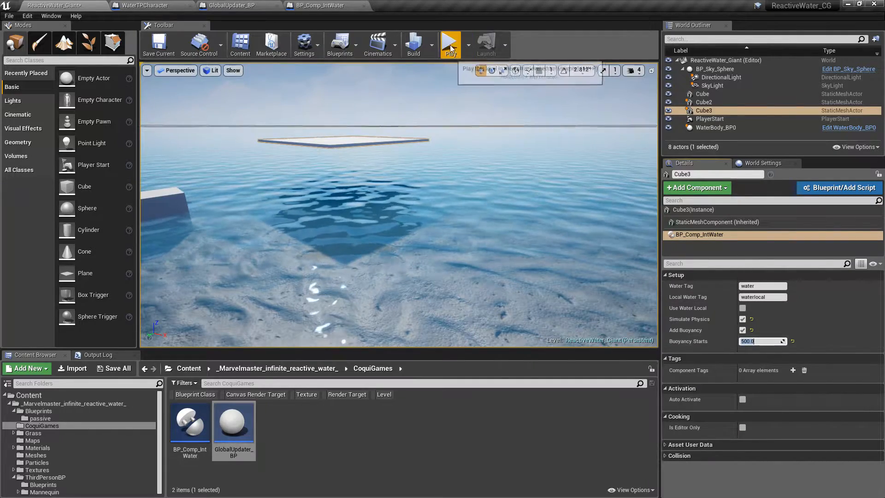
{"action": "key", "text": "w"}
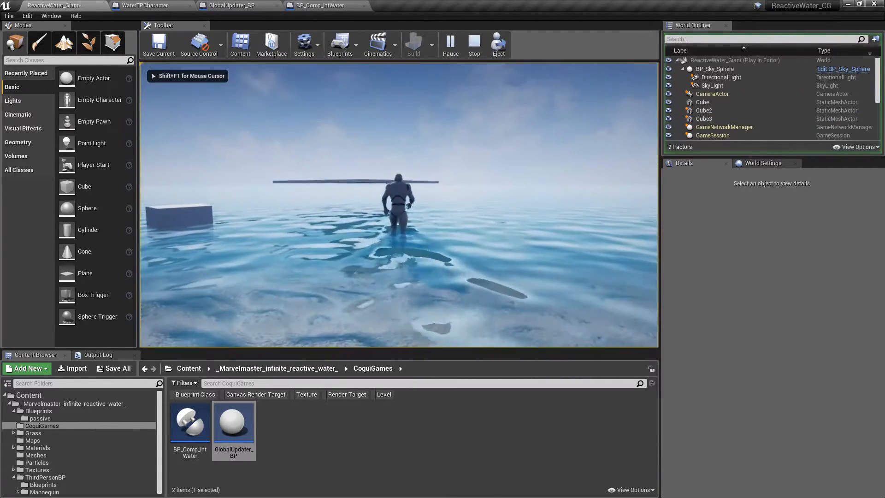
{"action": "key", "text": "Escape"}
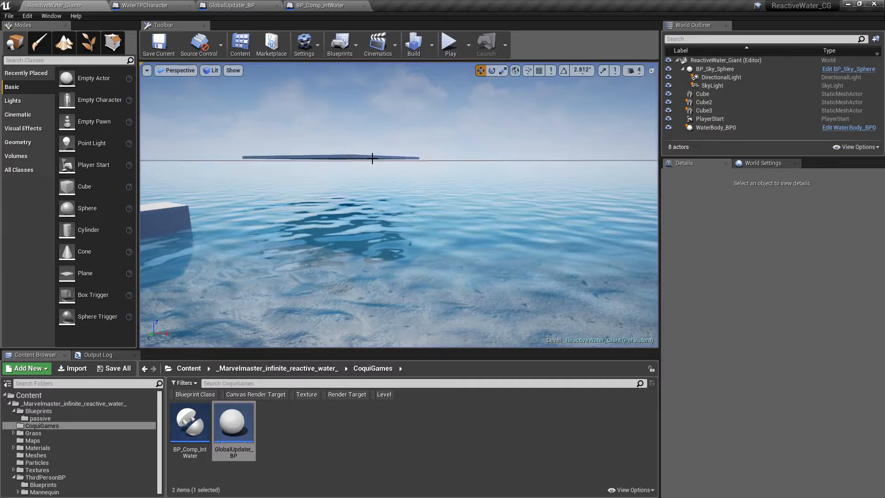
- Review the slab's BP_Comp_IntWater settings and set the slab's Z scale to 0.25
{"action": "left_click", "coordinate": [372, 158]}
{"action": "left_click", "coordinate": [723, 238]}
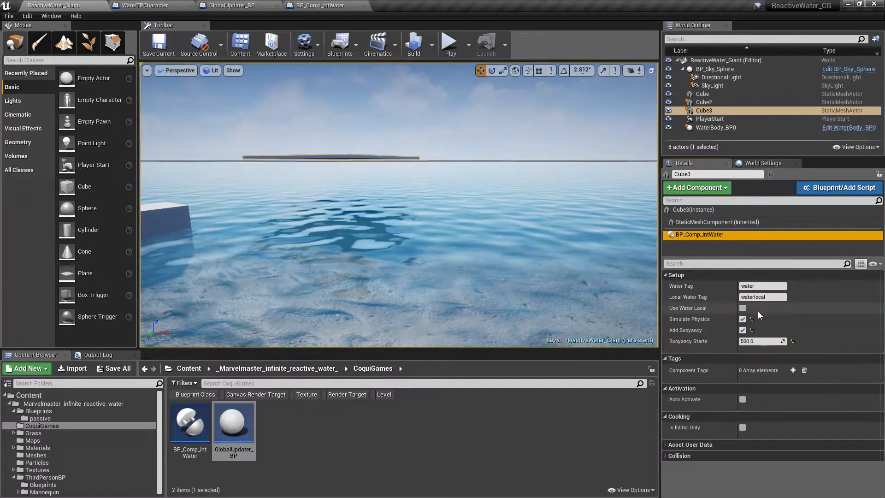
{"action": "left_click", "coordinate": [397, 157]}
{"action": "left_click", "coordinate": [710, 212]}
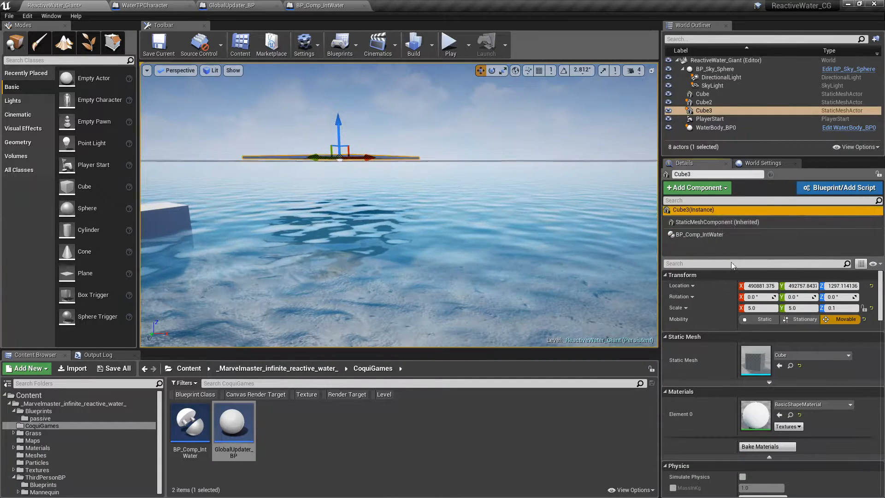
{"action": "left_click", "coordinate": [842, 308]}
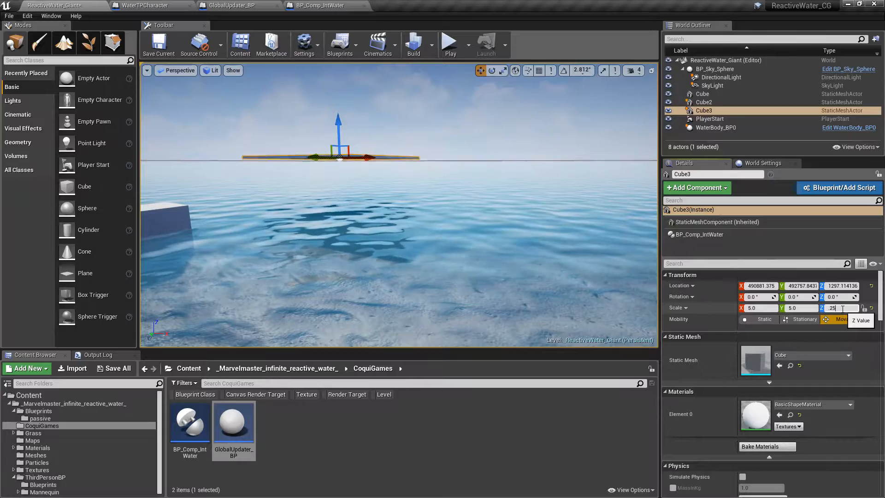
- Play-test the level, running the character around the thicker slab and the cube to check their water interaction
{"action": "left_click", "coordinate": [450, 42]}
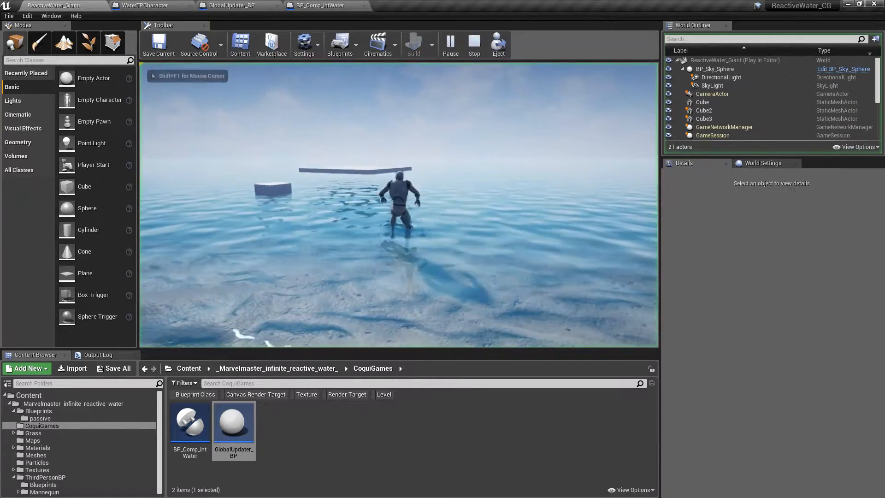
{"action": "key", "text": "d"}
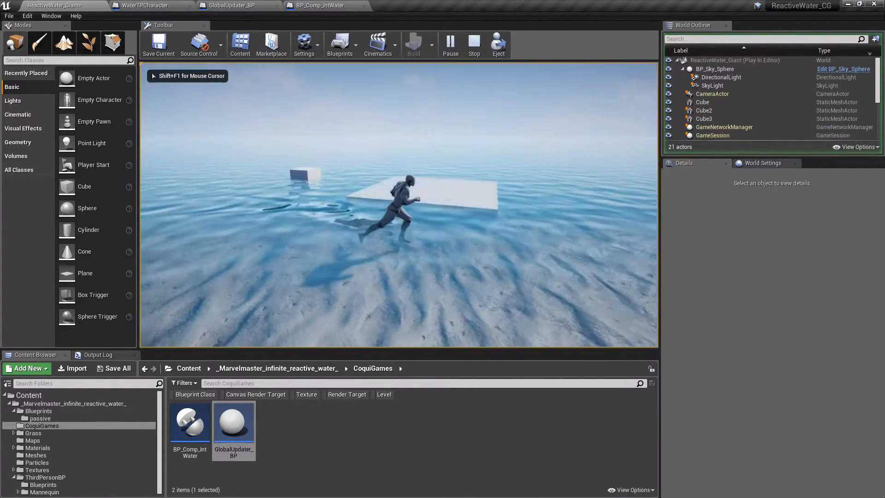
{"action": "key", "text": "w"}
{"action": "key", "text": "d"}
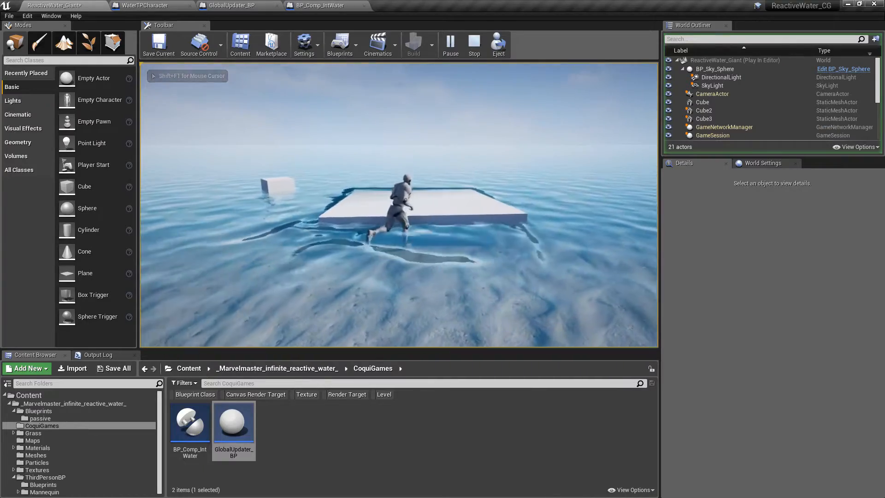
{"action": "key", "text": "s"}
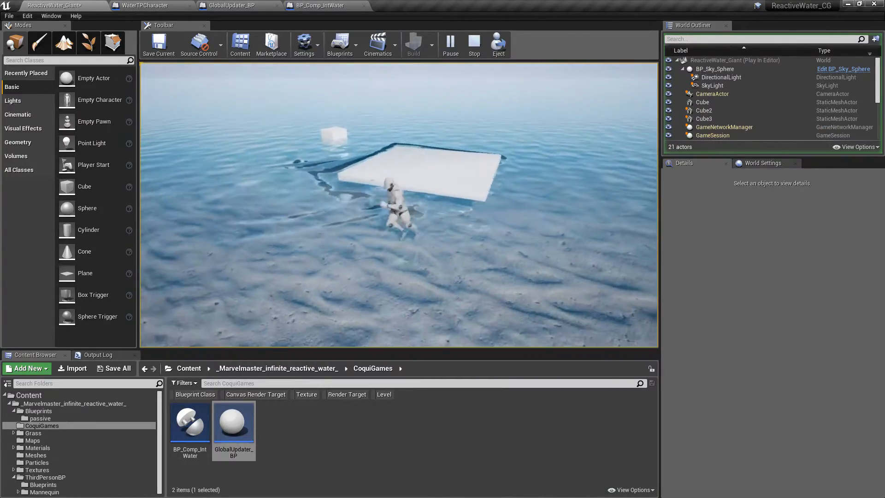
{"action": "key", "text": "a"}
{"action": "key", "text": "w"}
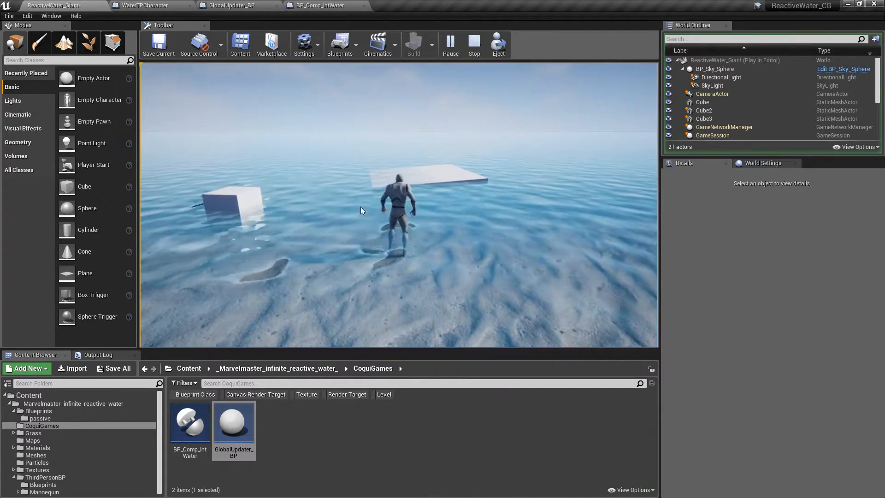
{"action": "key", "text": "Escape"}
{"action": "key", "text": "s"}
{"action": "right_click_drag", "start_coordinate": [418, 199], "coordinate": [422, 138]}
- Inspect the BP_Comp_IntWater component's settings in the WaterTPCharacter blueprint
{"action": "left_click", "coordinate": [156, 6]}
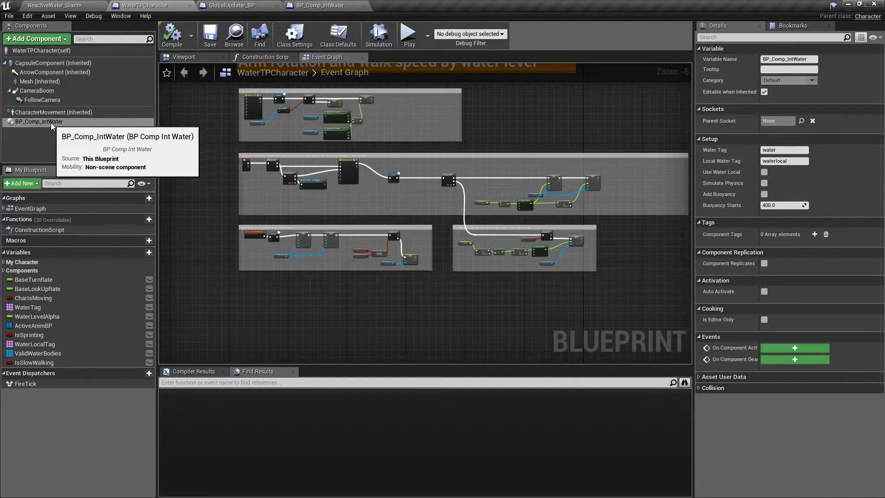
{"action": "left_click", "coordinate": [34, 120]}
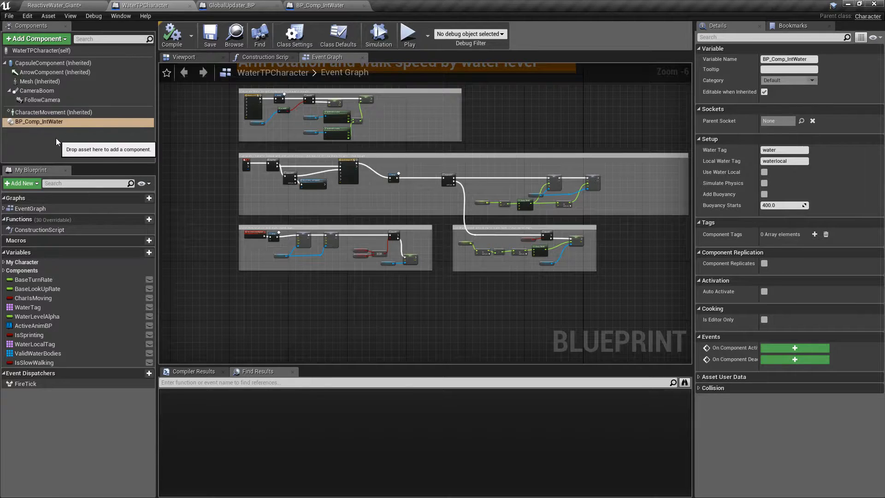
- Return to the ReactiveWater_Giant level and save all modified content
{"action": "left_click", "coordinate": [61, 5]}
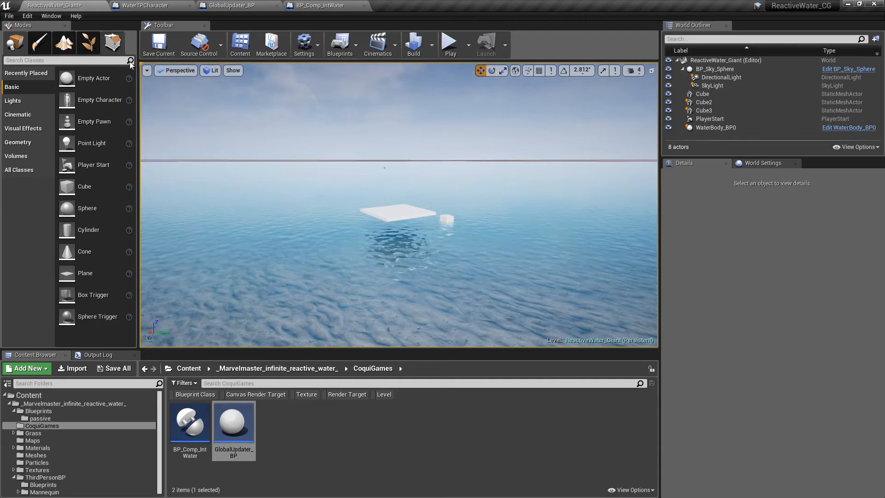
{"action": "left_click", "coordinate": [113, 369]}
{"action": "left_click", "coordinate": [525, 338]}
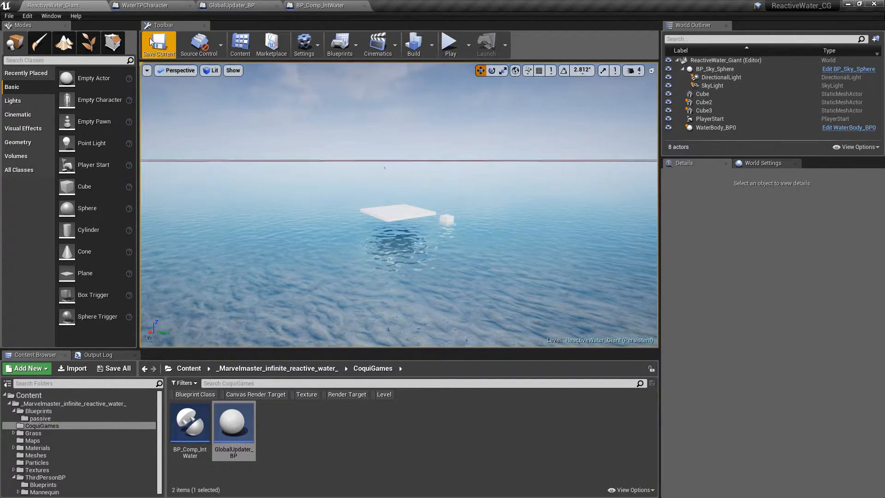
- Review the WaterTPCharacter blueprint, and examine GlobalUpdater_BP's Fn Register Actor function and the ForEachLoop over Actor List in its Event Graph
{"action": "left_click", "coordinate": [156, 6]}
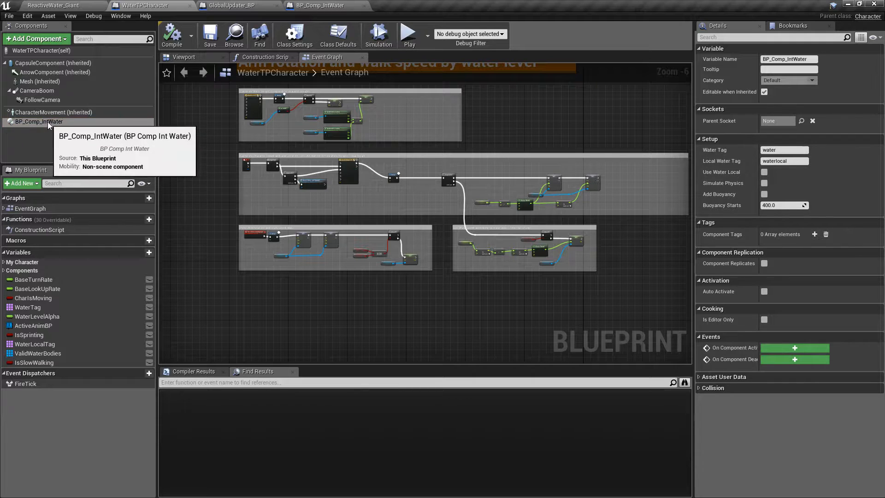
{"action": "left_click", "coordinate": [72, 5]}
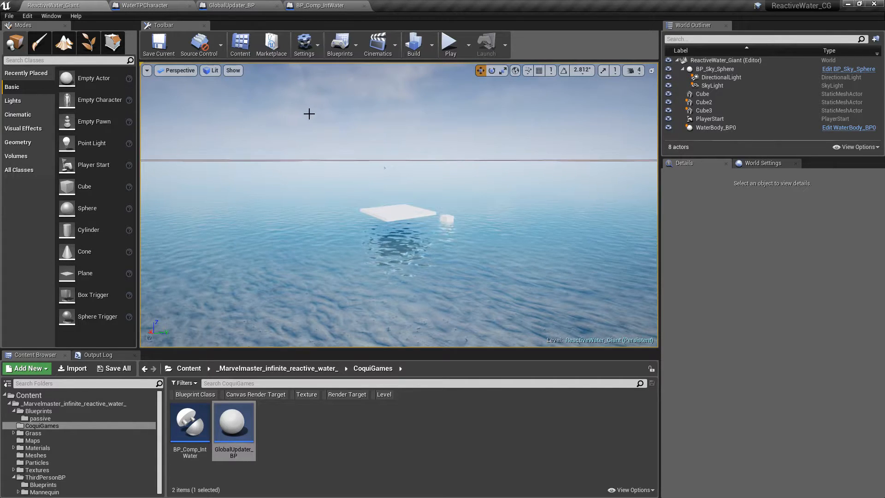
{"action": "left_click", "coordinate": [236, 7]}
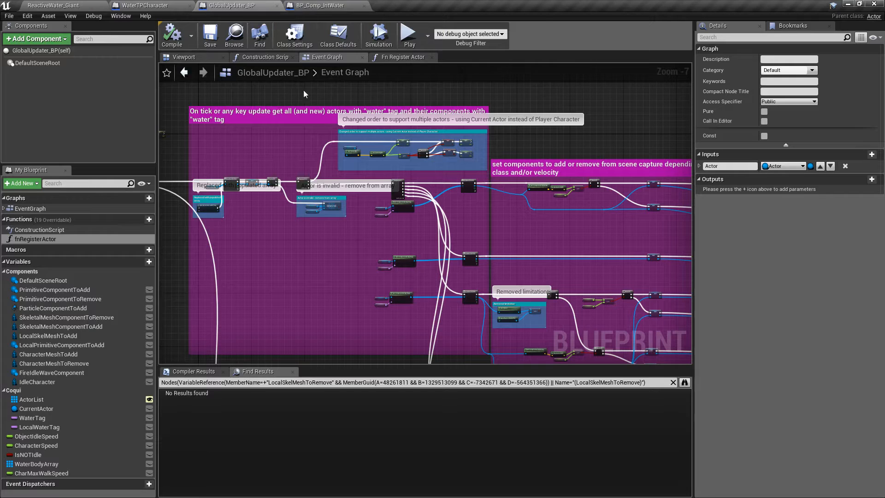
{"action": "left_click", "coordinate": [400, 57]}
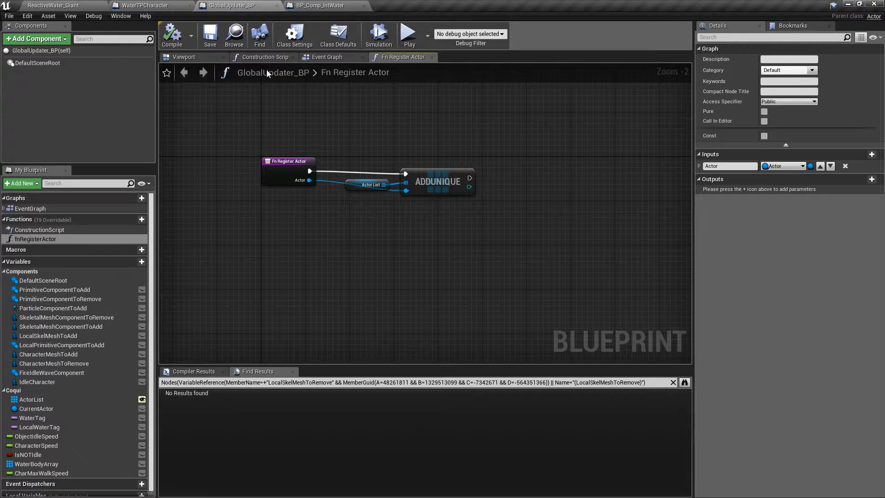
{"action": "left_click", "coordinate": [315, 61]}
{"action": "scroll", "coordinate": [307, 162], "scroll_direction": "up", "scroll_amount": 6}
{"action": "right_click_drag", "start_coordinate": [210, 120], "coordinate": [343, 101]}
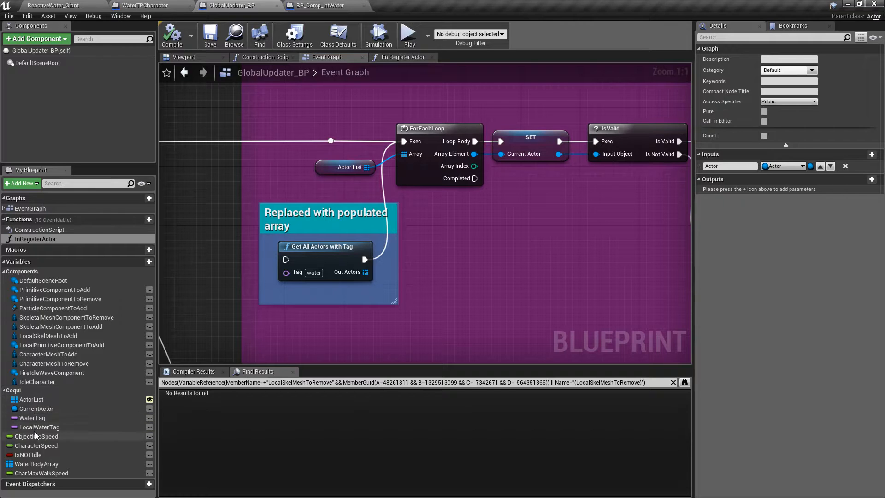
- Return to the ReactiveWater_Giant level, set the number of players to 2, and launch a play session in new editor windows
{"action": "left_click", "coordinate": [63, 4]}
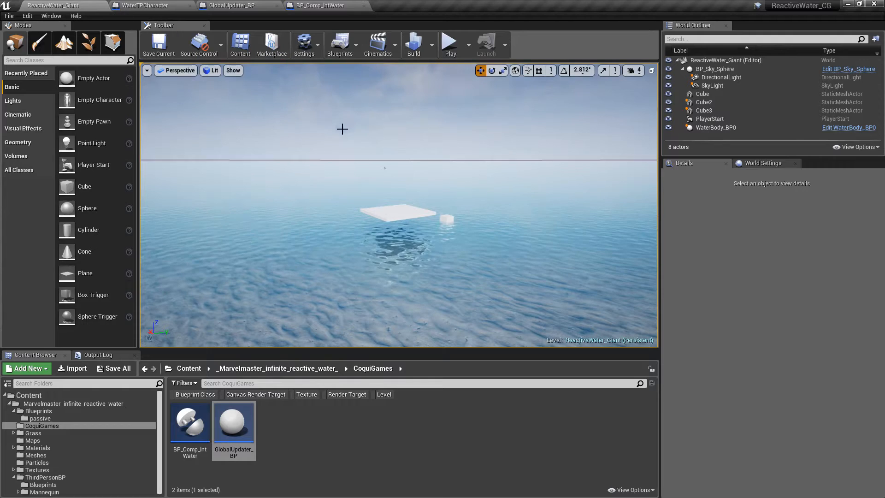
{"action": "right_click_drag", "start_coordinate": [399, 205], "coordinate": [404, 152]}
{"action": "key", "text": "w"}
{"action": "key", "text": "q"}
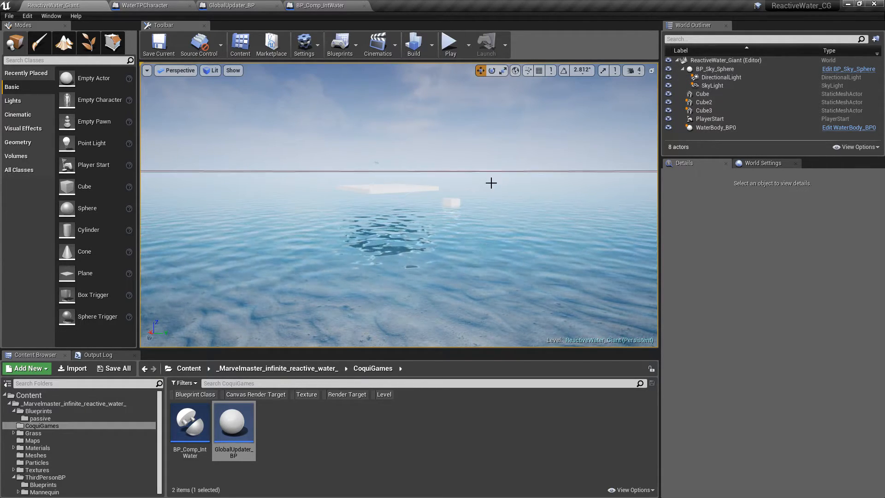
{"action": "mouse_move", "coordinate": [445, 134]}
{"action": "right_mouse_down"}
{"action": "mouse_move", "coordinate": [470, 131]}
{"action": "mouse_move", "coordinate": [467, 148]}
{"action": "mouse_move", "coordinate": [447, 149]}
{"action": "mouse_move", "coordinate": [482, 150]}
{"action": "mouse_move", "coordinate": [437, 130]}
{"action": "right_mouse_up"}
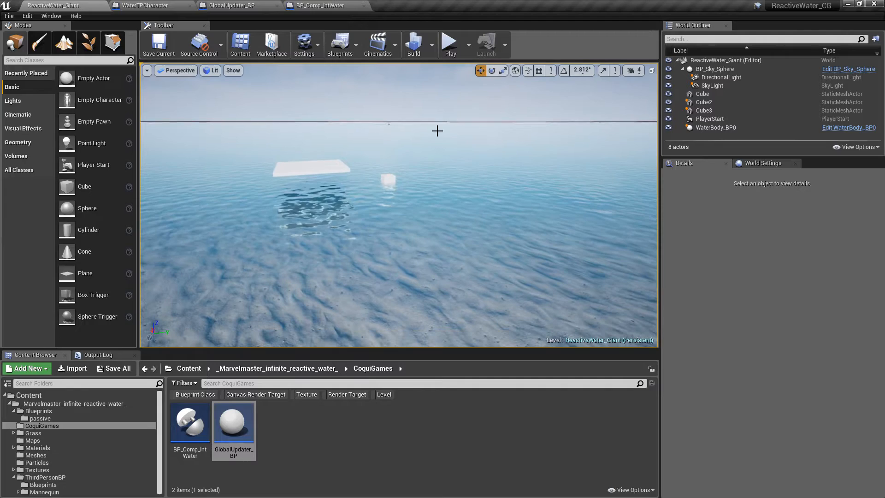
{"action": "left_click", "coordinate": [469, 43]}
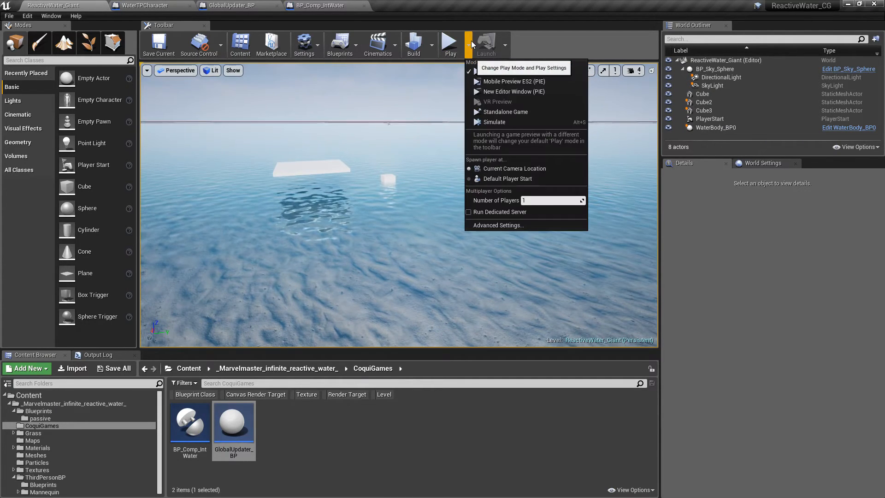
{"action": "left_click", "coordinate": [535, 201]}
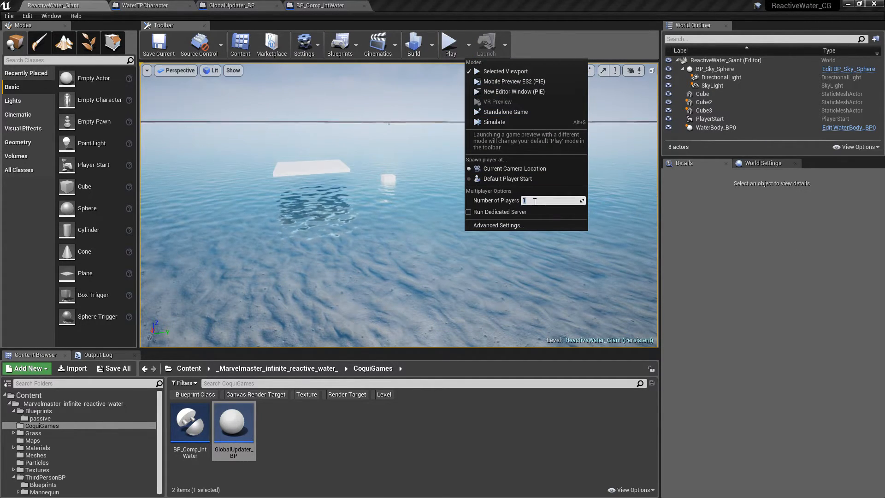
{"action": "left_click", "coordinate": [497, 92]}
- Run the server player's character through the shallow water to check its ripples, and release the window's input control
{"action": "left_click", "coordinate": [392, 118]}
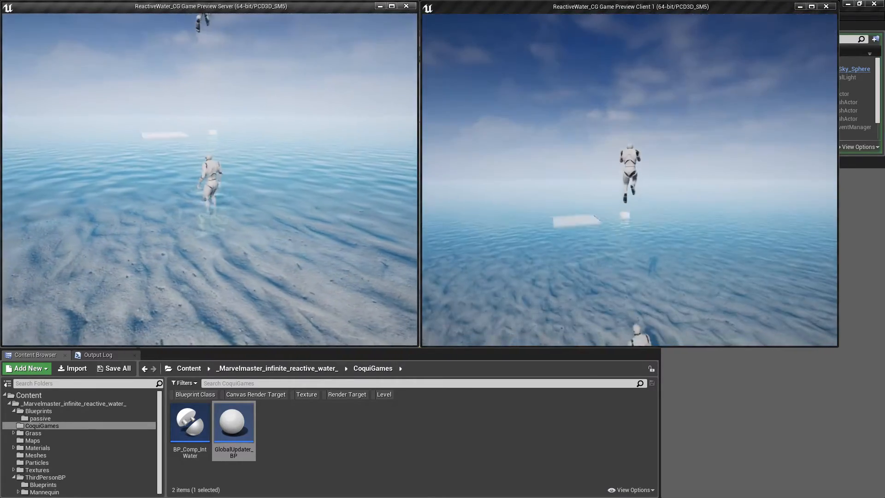
{"action": "key", "text": "a"}
{"action": "key", "text": "w"}
{"action": "key", "text": "w"}
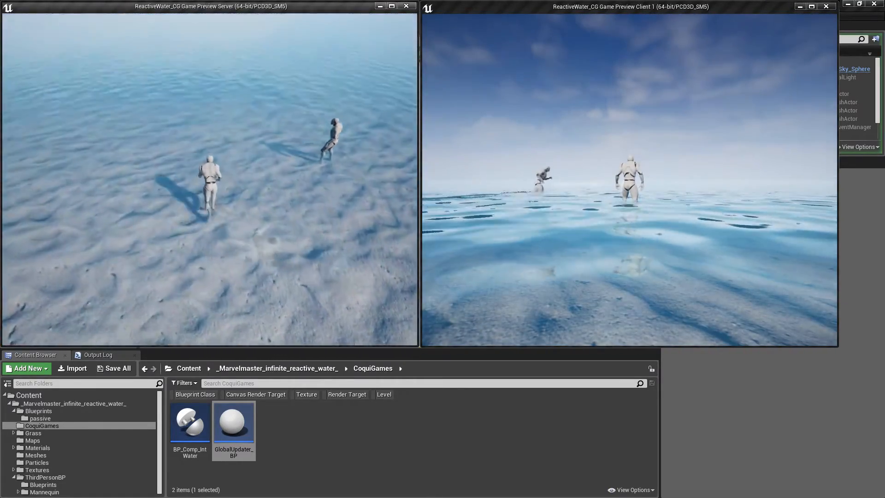
{"action": "key", "text": "d"}
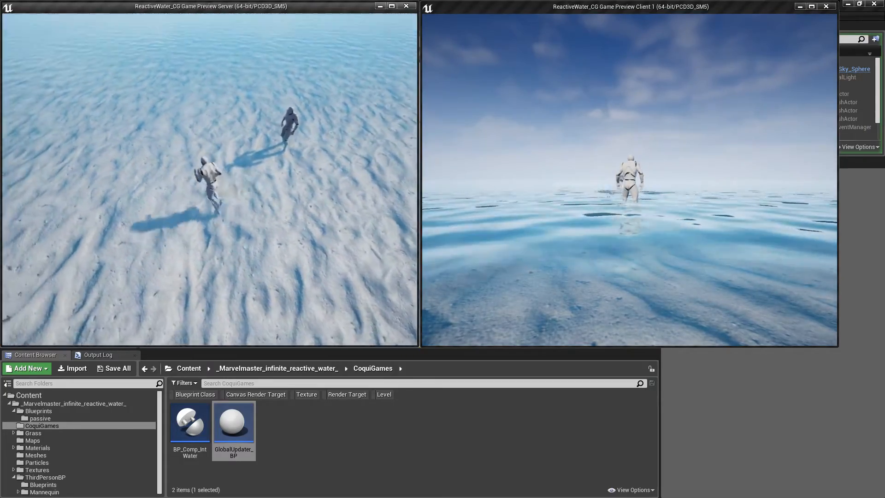
{"action": "key", "text": "w"}
{"action": "key", "text": "shift+F1"}
- Run and jump the Client 1 character around the server character to compare both players' water interaction, and end the play session
{"action": "left_click", "coordinate": [479, 177]}
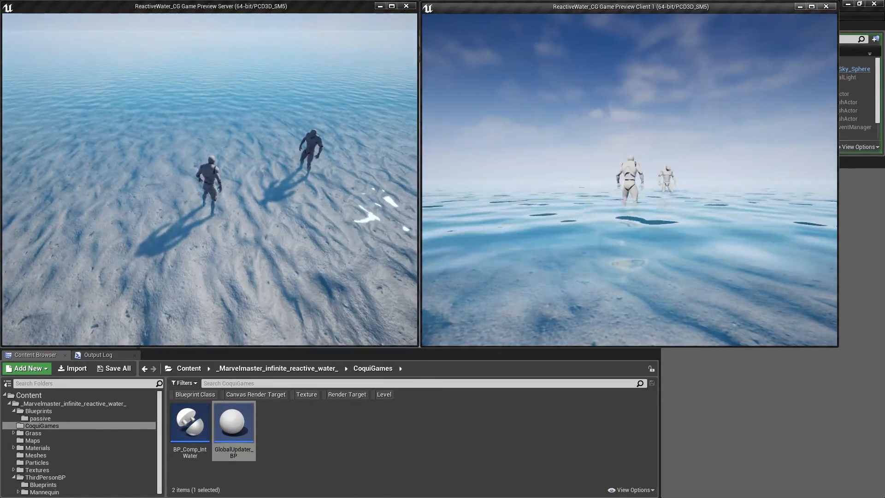
{"action": "key", "text": "d"}
{"action": "key", "text": "s"}
{"action": "key", "text": "a"}
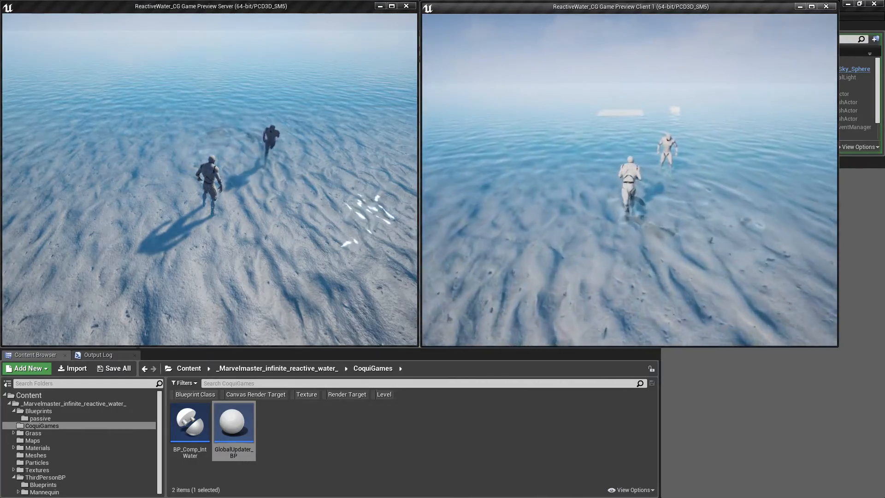
{"action": "key", "text": "d"}
{"action": "key", "text": "w"}
{"action": "key", "text": "a"}
{"action": "key", "text": "s"}
{"action": "key", "text": "a"}
{"action": "key", "text": "w"}
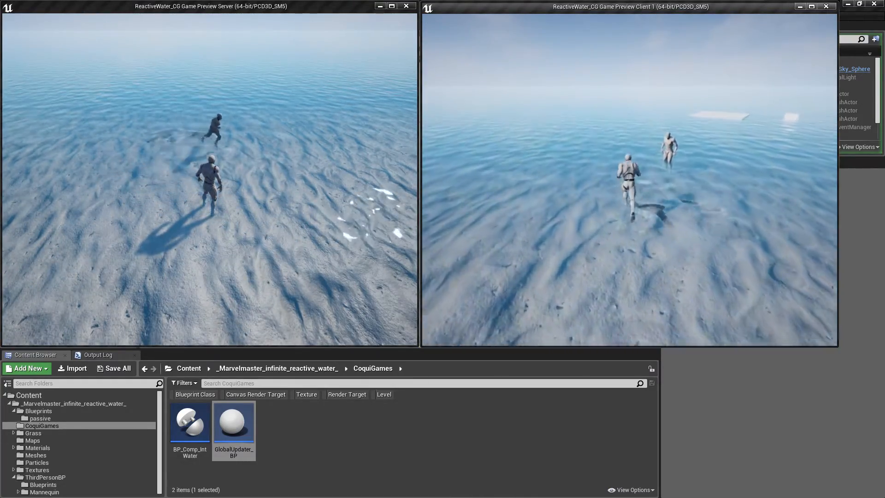
{"action": "key", "text": "s"}
{"action": "key", "text": "d"}
{"action": "key", "text": "w"}
{"action": "key", "text": "s"}
{"action": "key", "text": "a"}
{"action": "key", "text": "w"}
{"action": "key", "text": "space"}
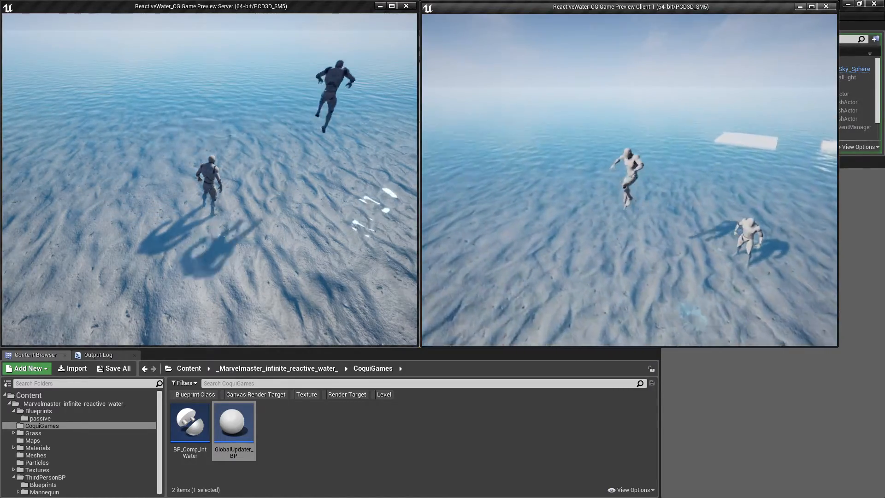
{"action": "key", "text": "s"}
{"action": "key", "text": "d"}
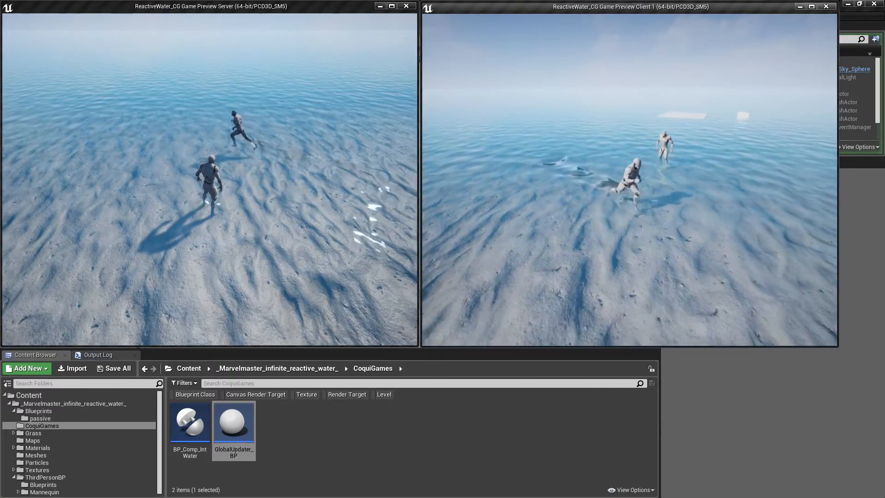
{"action": "key", "text": "w"}
{"action": "key", "text": "a"}
{"action": "key", "text": "s"}
{"action": "key", "text": "d"}
{"action": "key", "text": "w"}
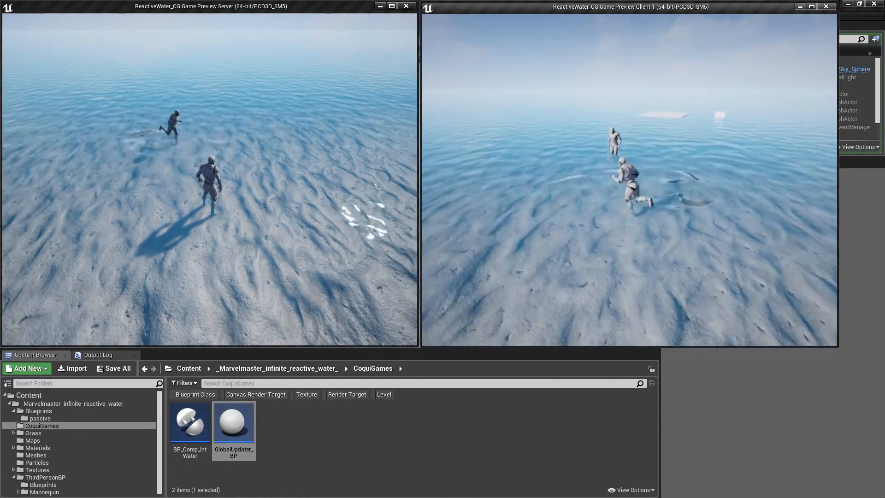
{"action": "key", "text": "a"}
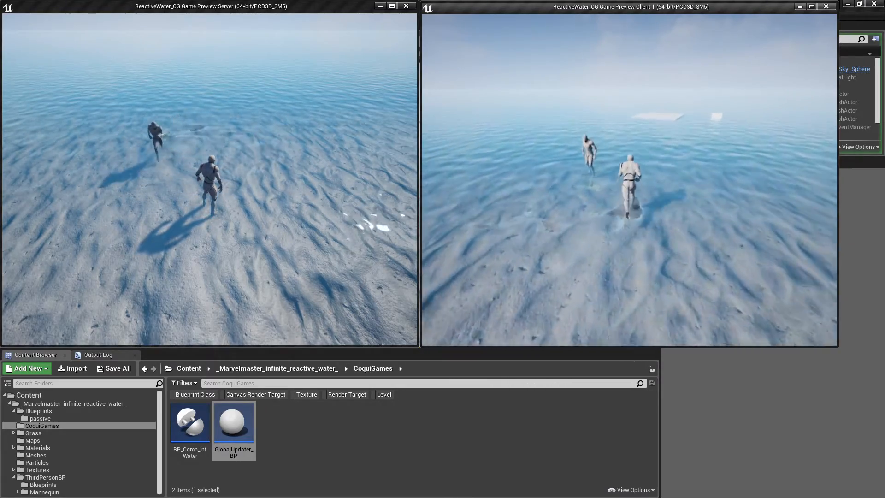
{"action": "key", "text": "a"}
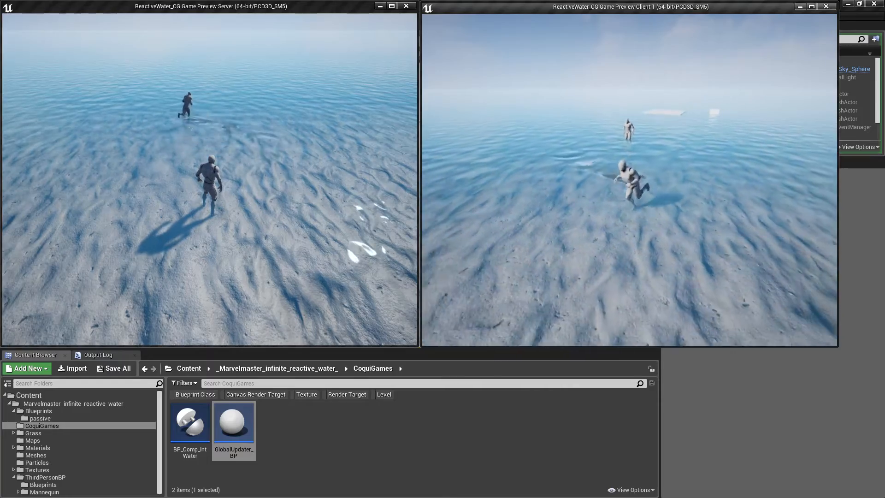
{"action": "key", "text": "d"}
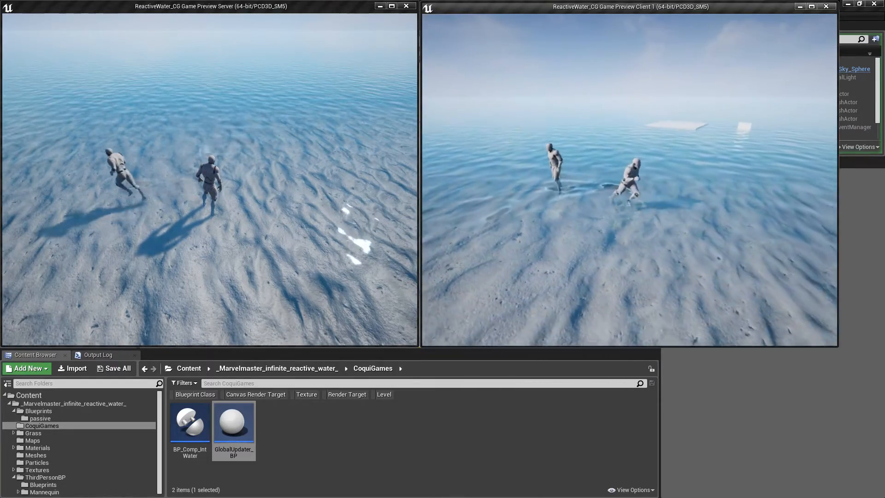
{"action": "key", "text": "w"}
{"action": "key", "text": "a"}
{"action": "key", "text": "s"}
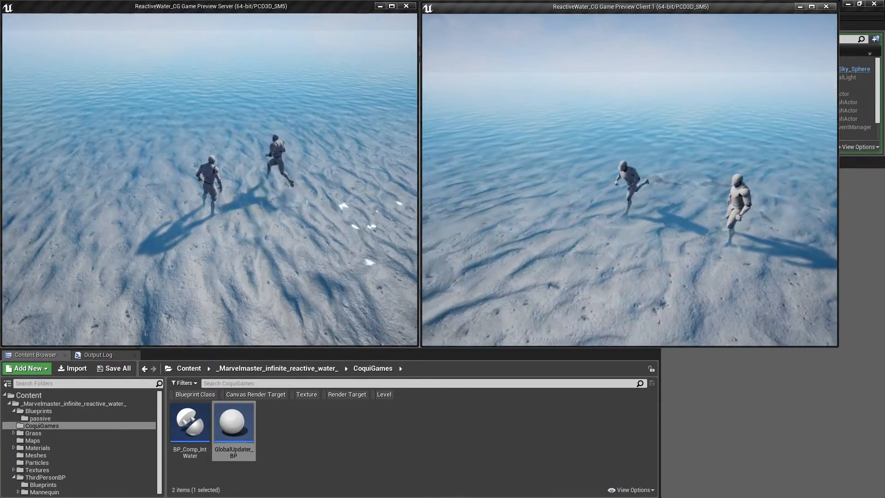
{"action": "key", "text": "a"}
{"action": "key", "text": "w"}
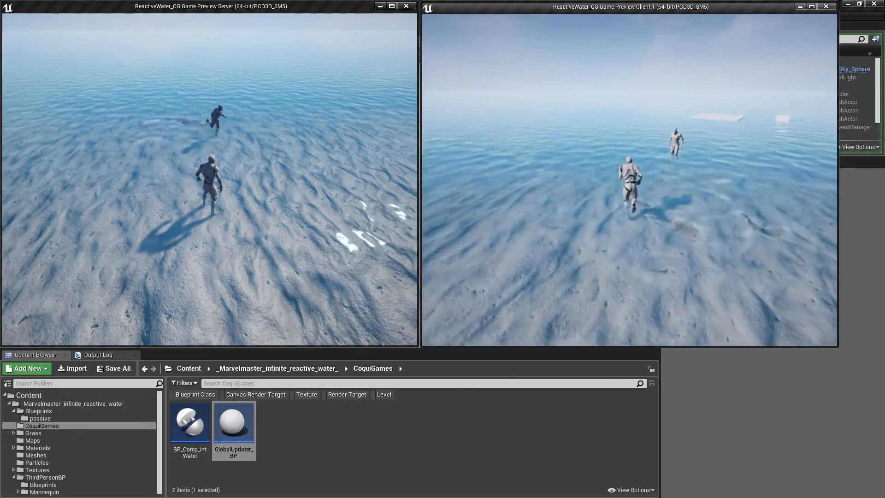
{"action": "key", "text": "a"}
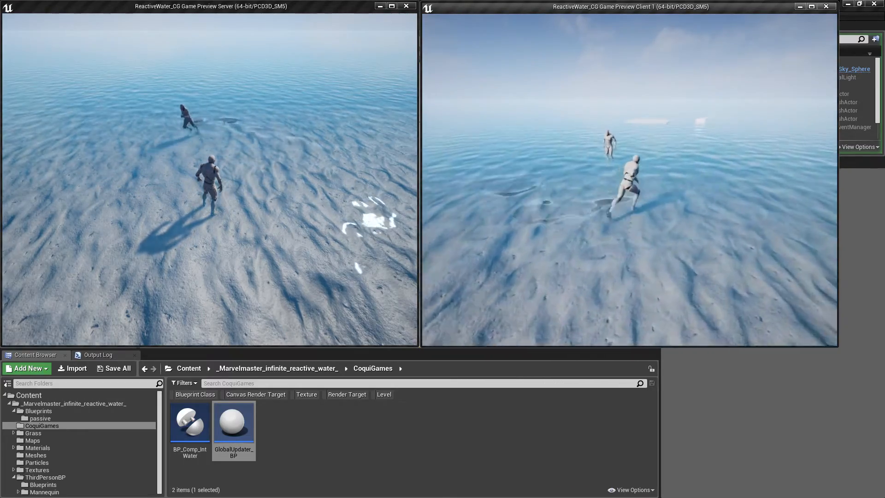
{"action": "key", "text": "a"}
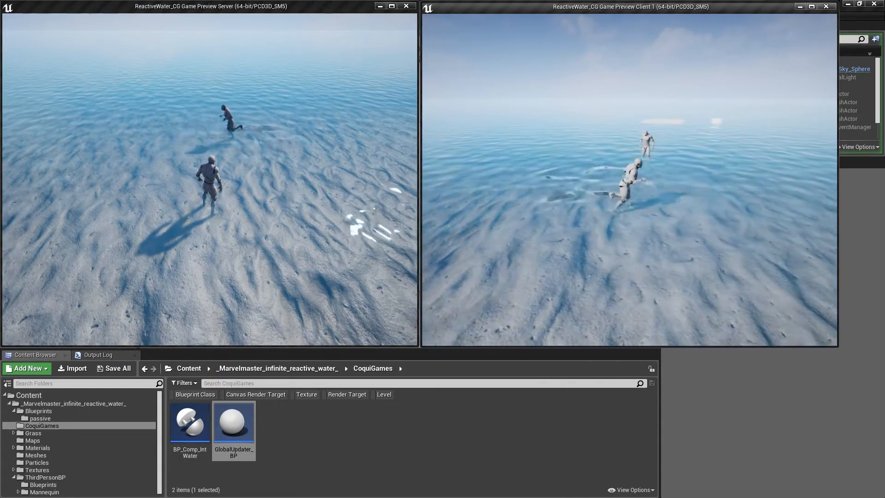
{"action": "key", "text": "Escape"}
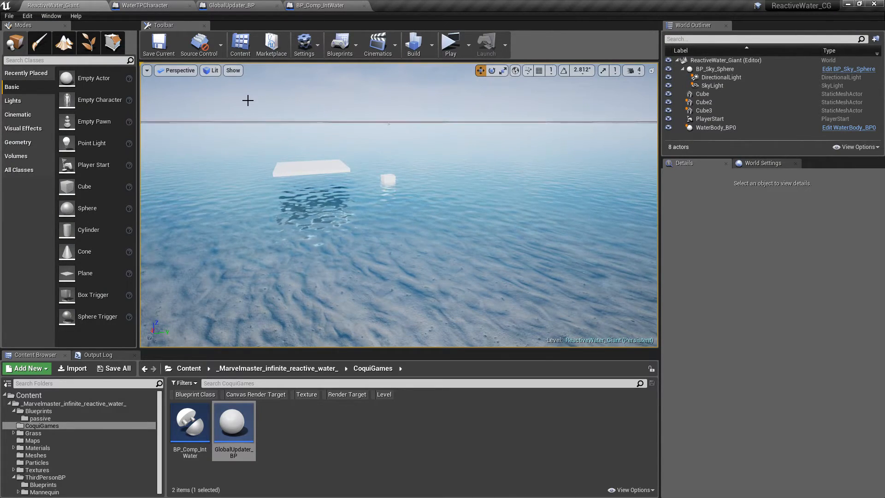
- Select the BP_Comp_IntWater component in the WaterTPCharacter blueprint to review its settings, and return to the level
{"action": "left_click", "coordinate": [145, 5]}
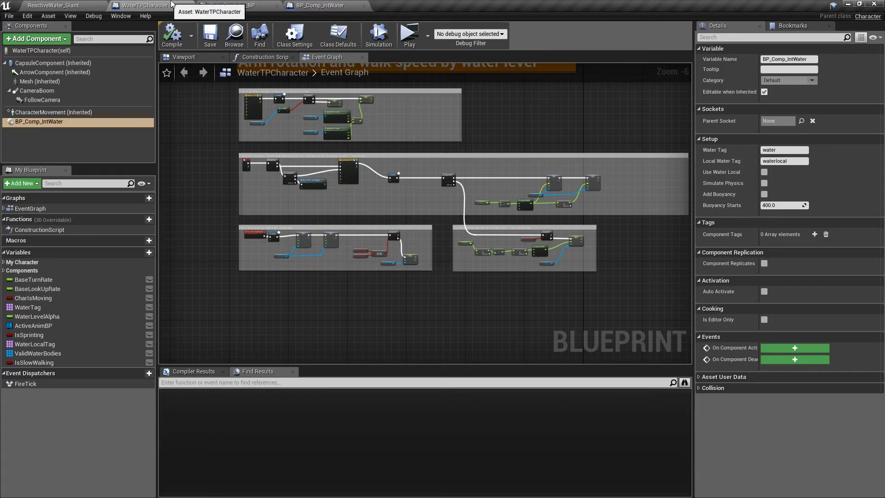
{"action": "left_click", "coordinate": [36, 121]}
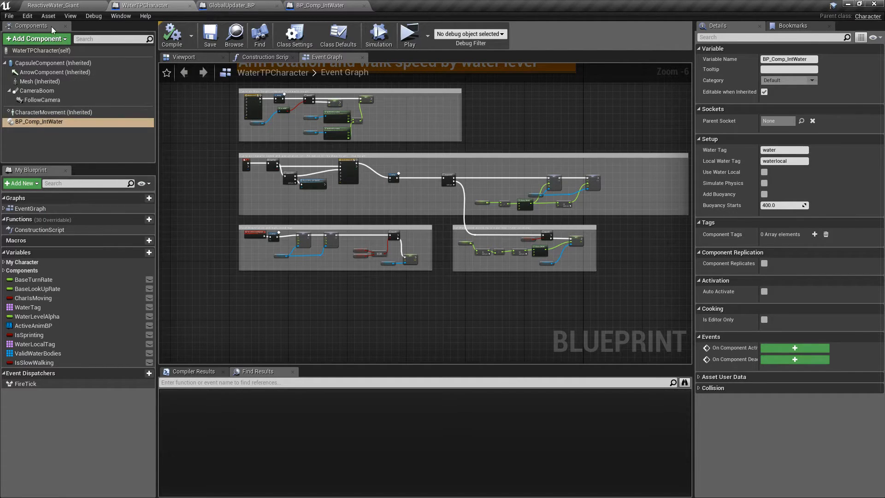
{"action": "left_click", "coordinate": [53, 5]}
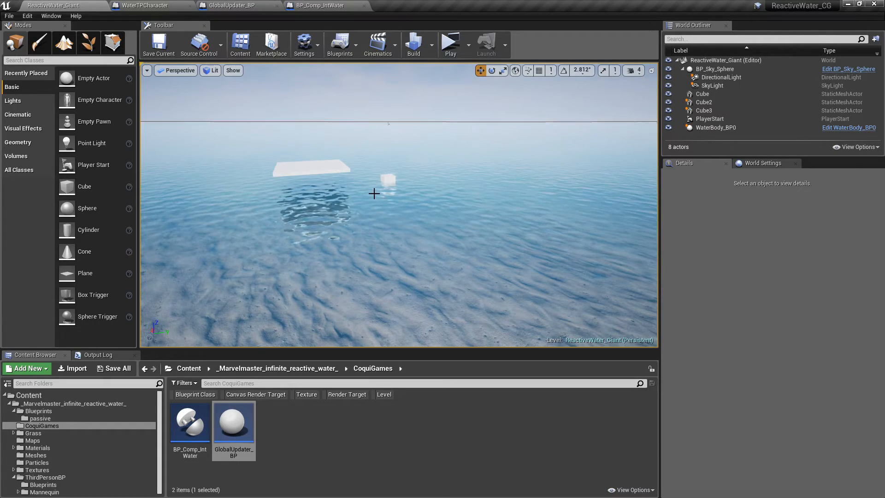